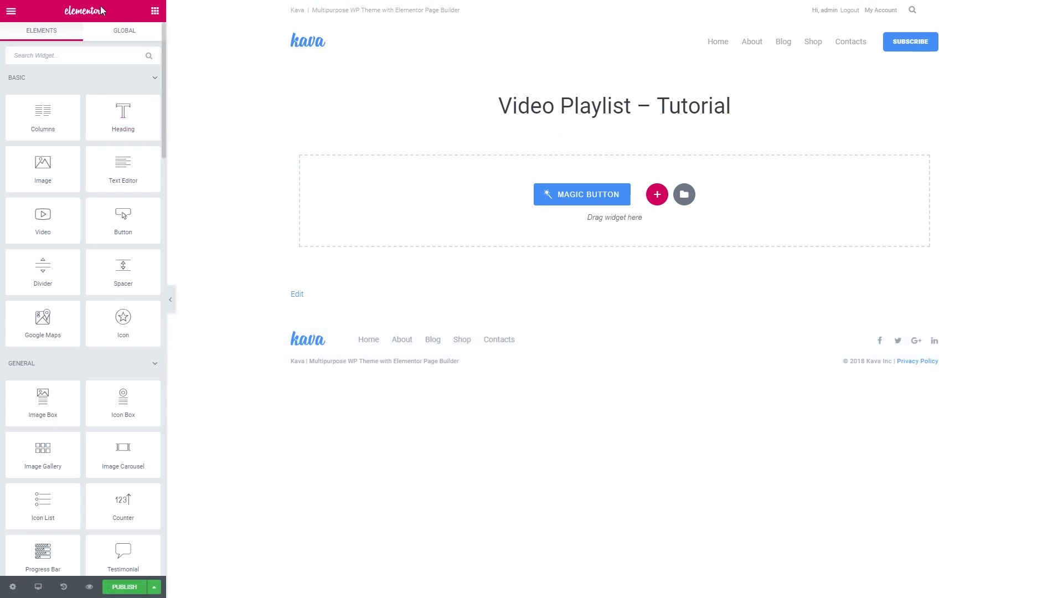
Search for 'video' and drop the Video Playlist widget into the empty section.
{"action": "left_click", "coordinate": [73, 57]}
{"action": "type", "text": "video"}
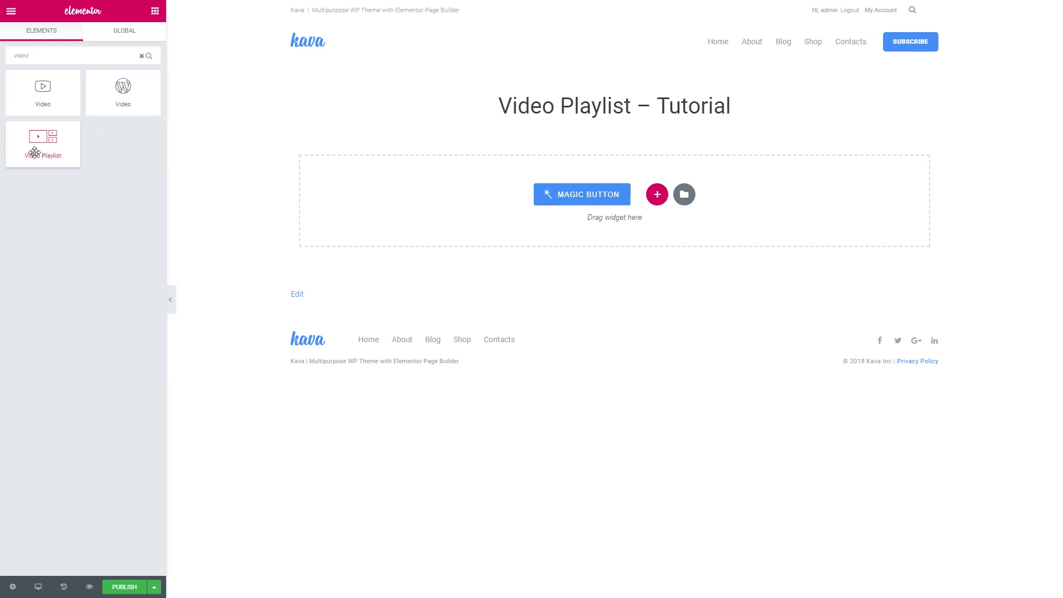
{"action": "left_click_drag", "start_coordinate": [31, 146], "coordinate": [380, 199]}
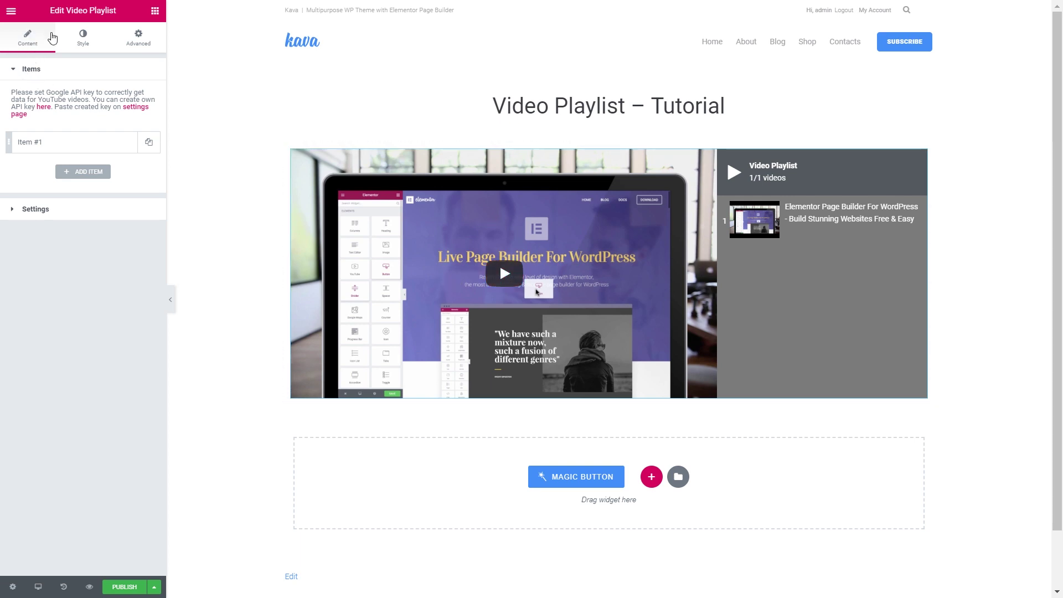
Read the Items section's API key notice and follow its link to Google's console.
{"action": "left_click", "coordinate": [14, 72]}
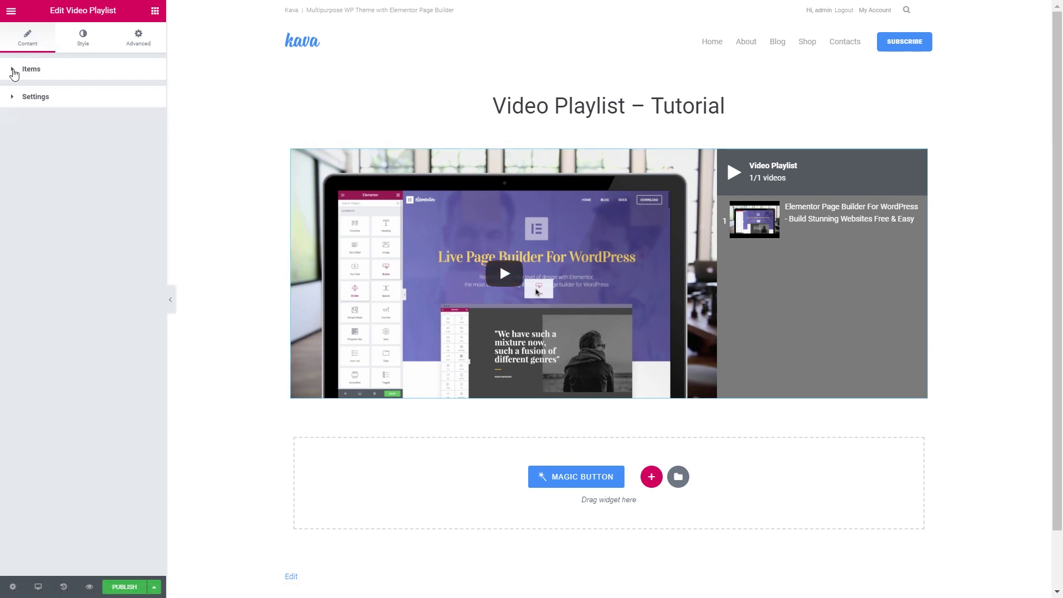
{"action": "left_click", "coordinate": [13, 74]}
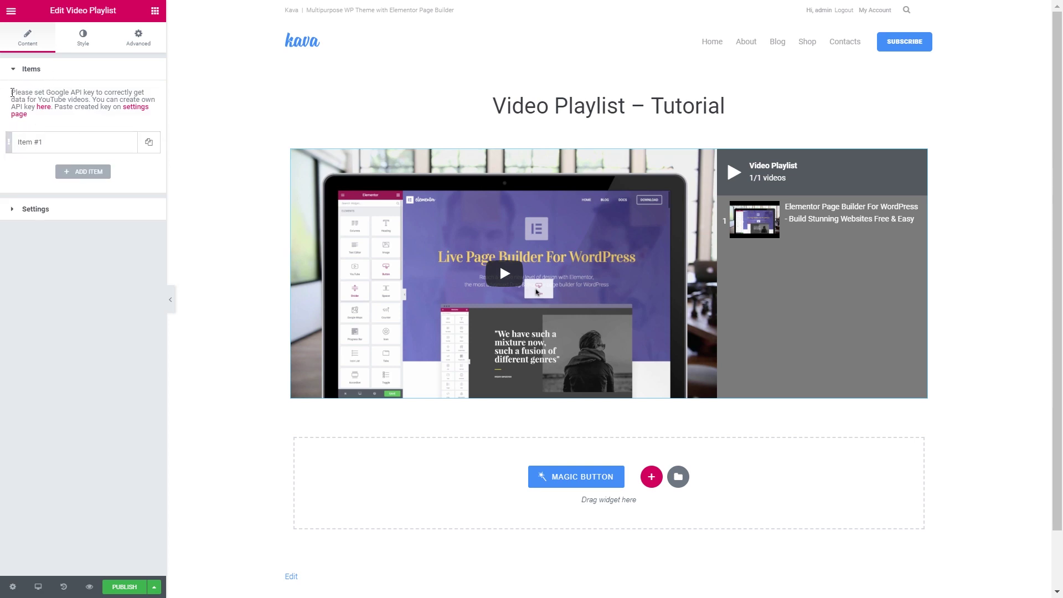
{"action": "left_click_drag", "start_coordinate": [12, 93], "coordinate": [88, 115]}
{"action": "left_click", "coordinate": [29, 93]}
{"action": "left_click_drag", "start_coordinate": [52, 93], "coordinate": [78, 95]}
{"action": "left_click", "coordinate": [87, 108]}
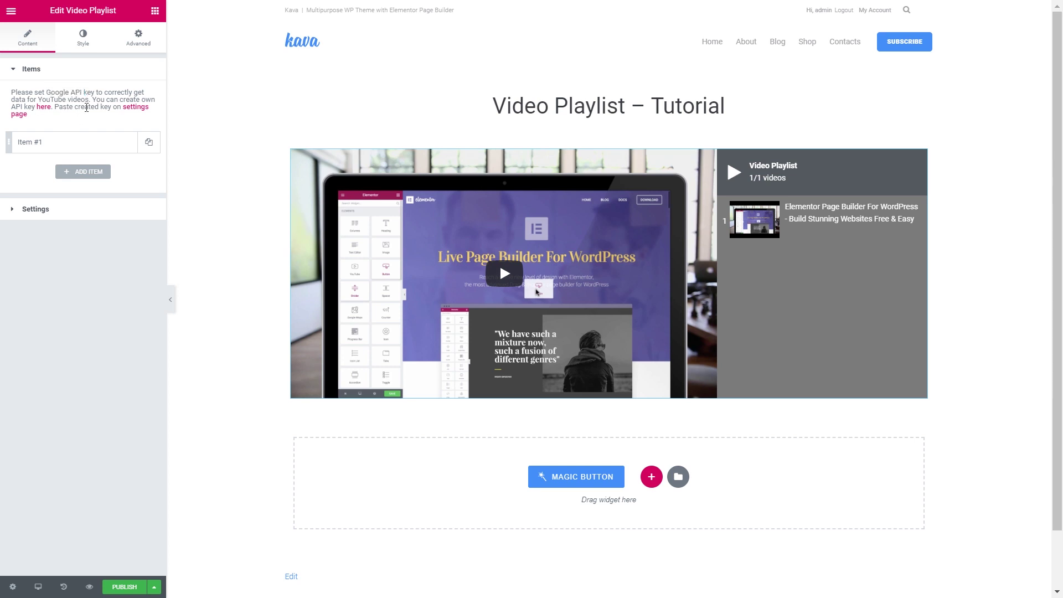
{"action": "left_click", "coordinate": [45, 108]}
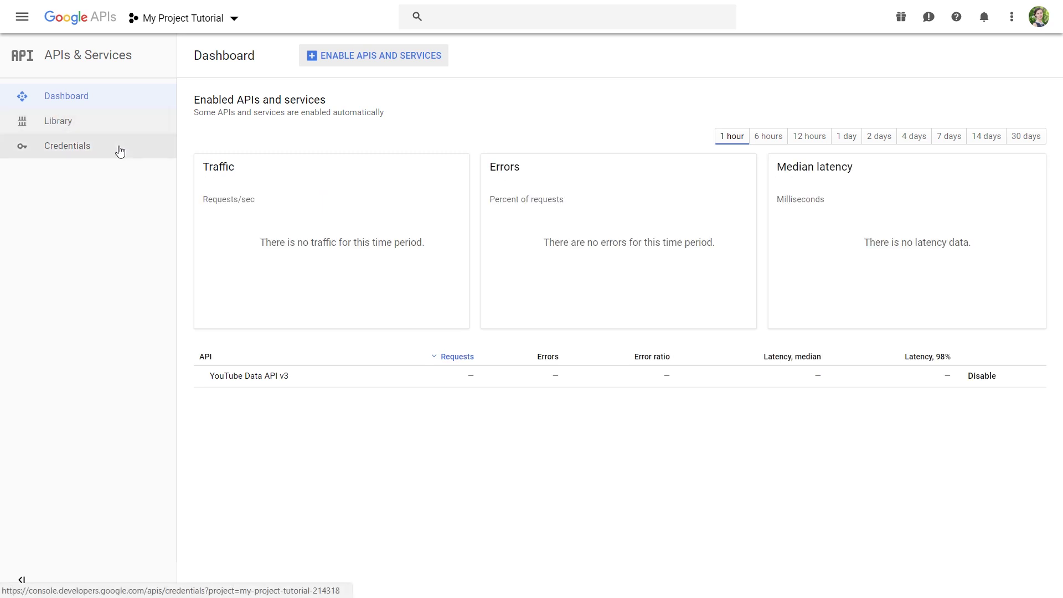
Create a Google project named 'Project for Tutorial' and make it the active project.
{"action": "left_click", "coordinate": [225, 25]}
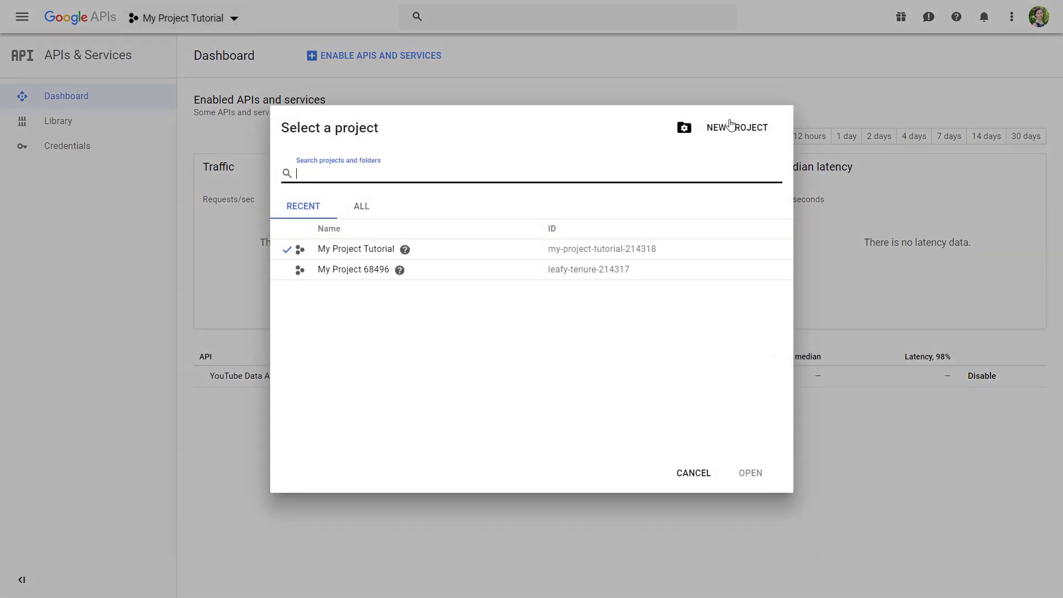
{"action": "left_click", "coordinate": [734, 130]}
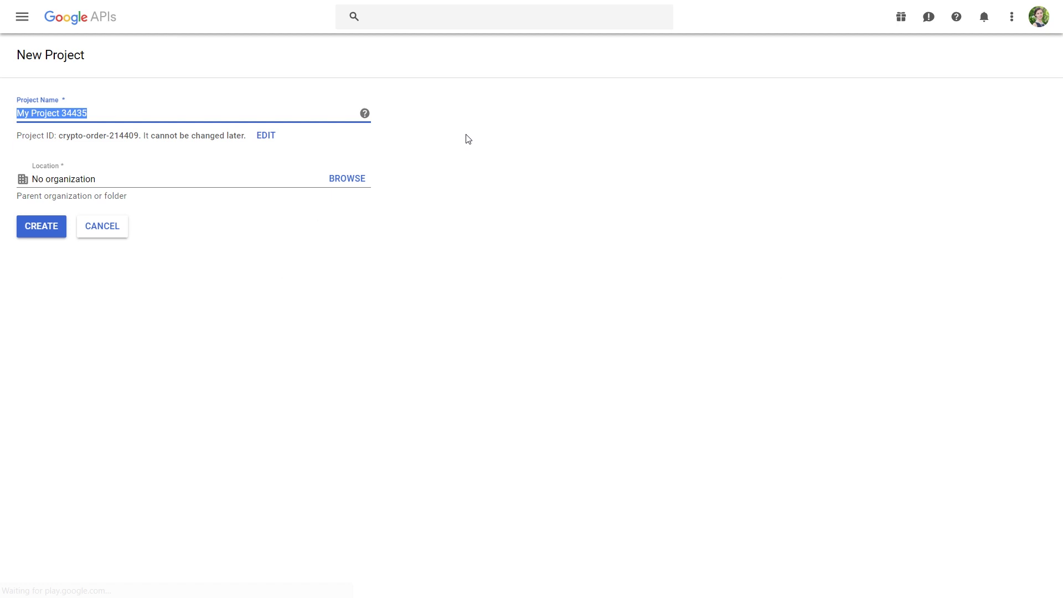
{"action": "type", "text": "Pr"}
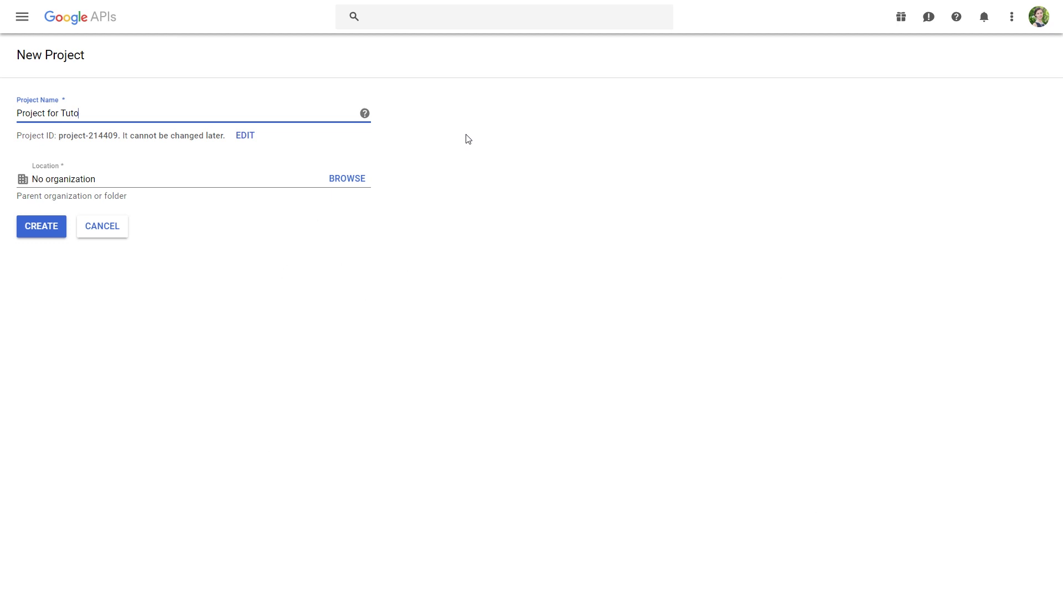
{"action": "type", "text": "al"}
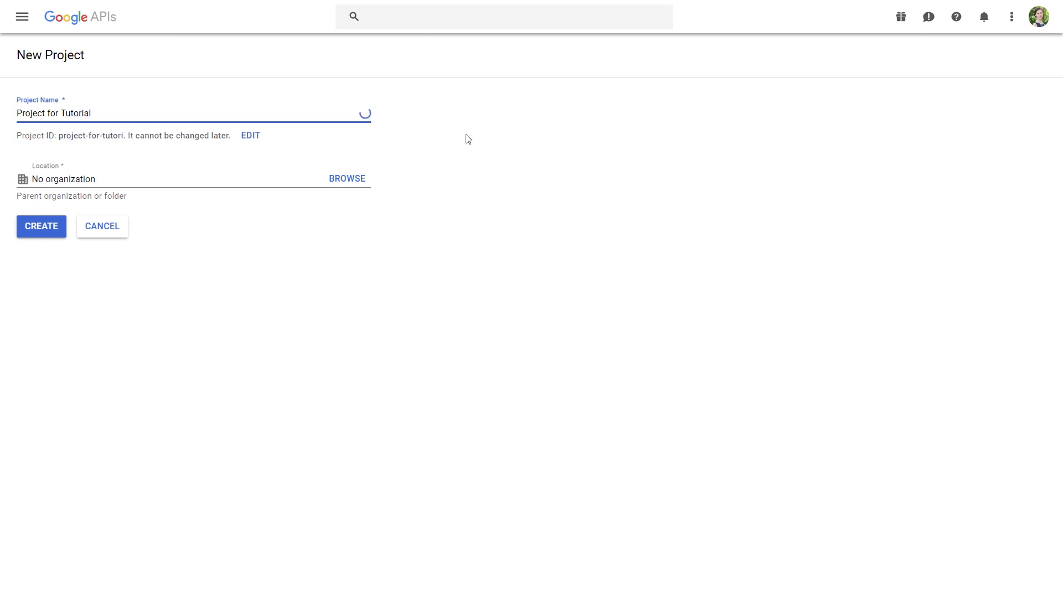
{"action": "left_click", "coordinate": [46, 234]}
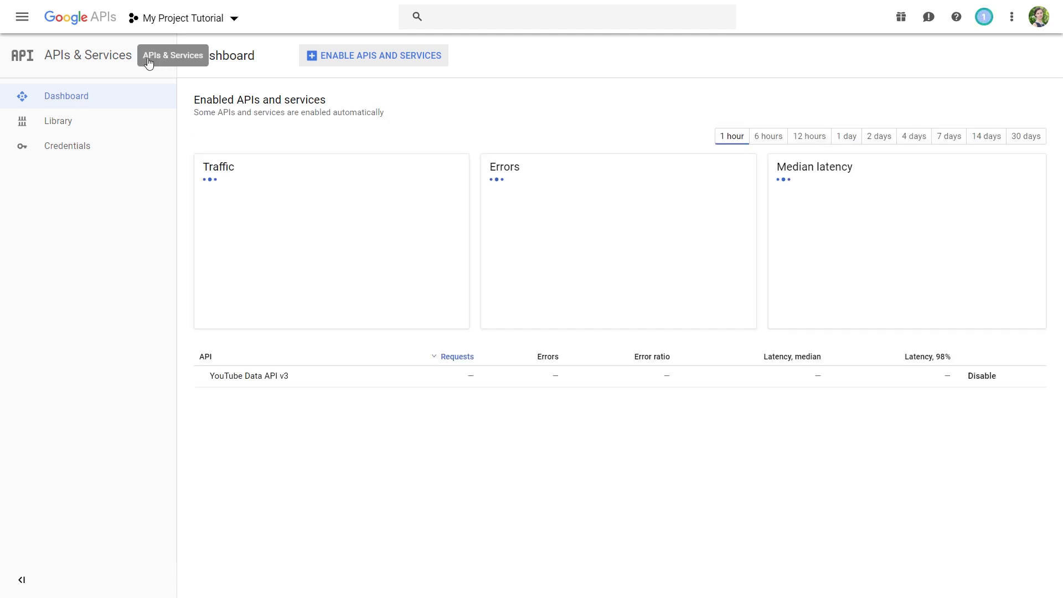
{"action": "left_click", "coordinate": [231, 19]}
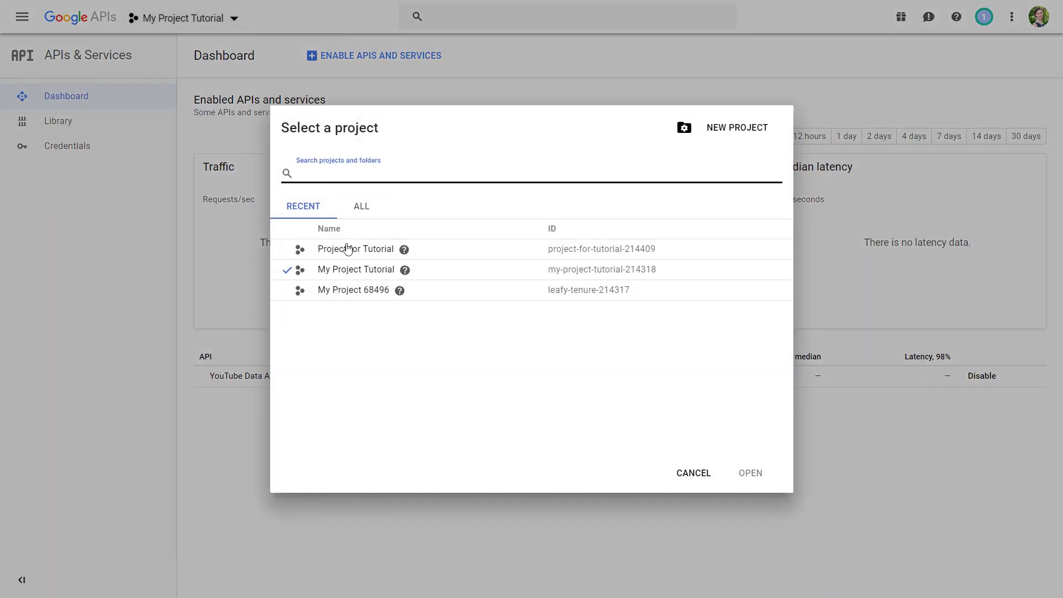
{"action": "left_click", "coordinate": [336, 256]}
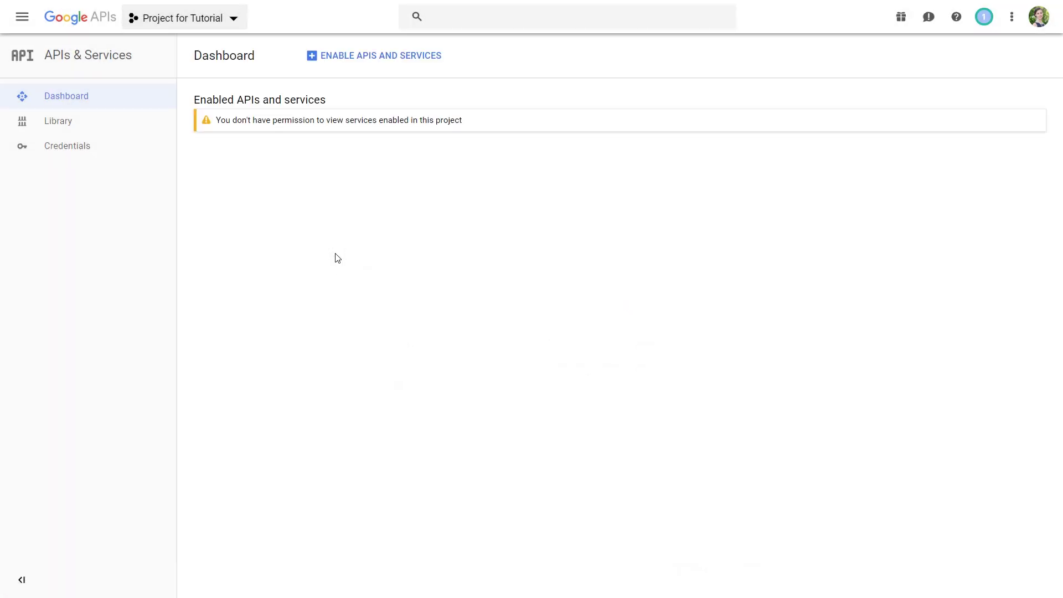
Find YouTube Data API v3 in the API library and enable it.
{"action": "left_click", "coordinate": [58, 120]}
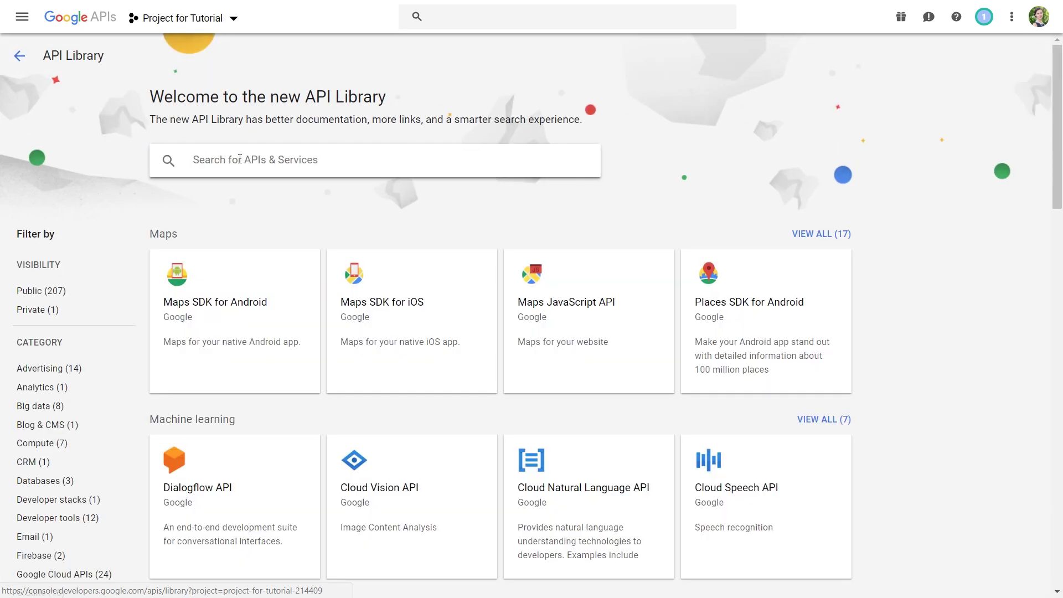
{"action": "left_click", "coordinate": [239, 159]}
{"action": "type", "text": "YouTube"}
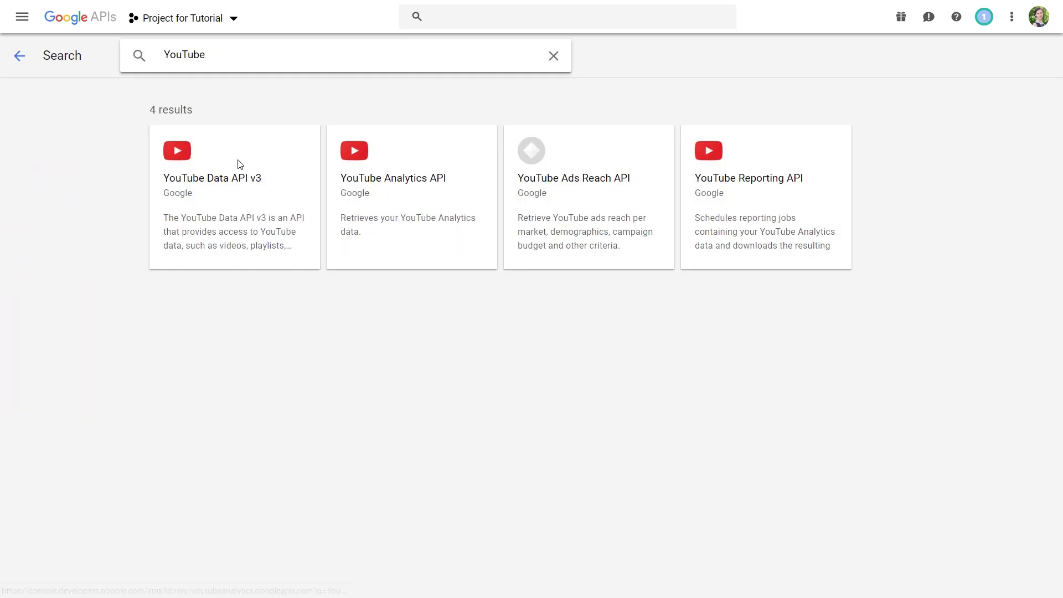
{"action": "left_click", "coordinate": [236, 191]}
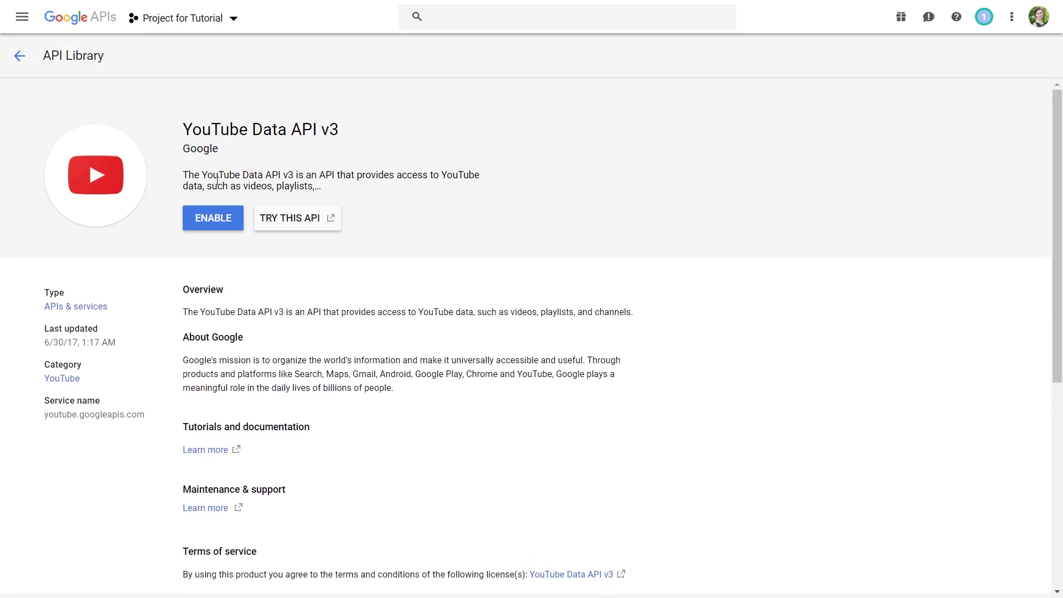
{"action": "left_click", "coordinate": [211, 224]}
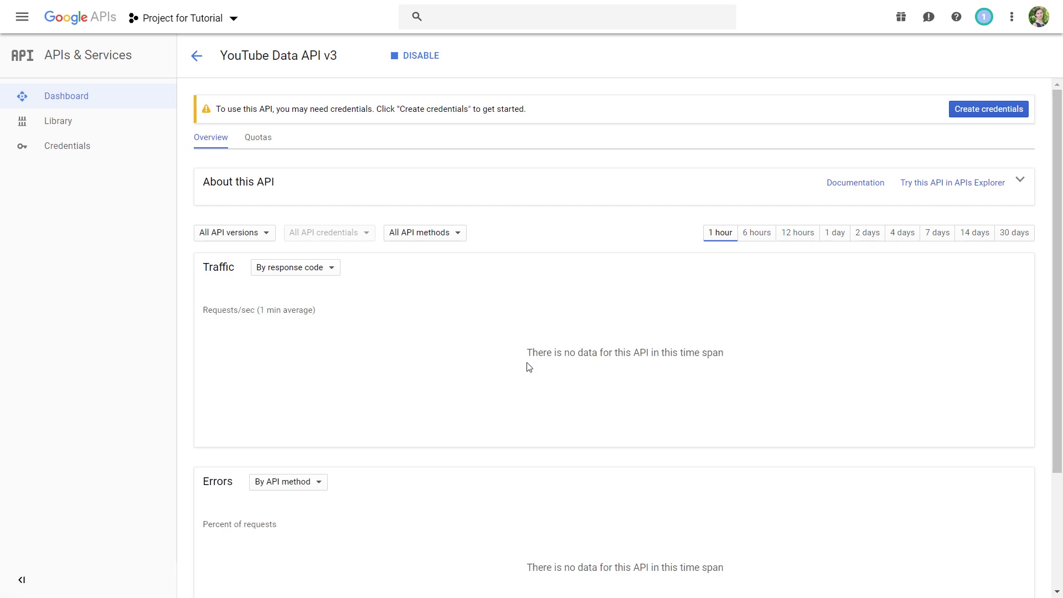
{"action": "left_click", "coordinate": [978, 114]}
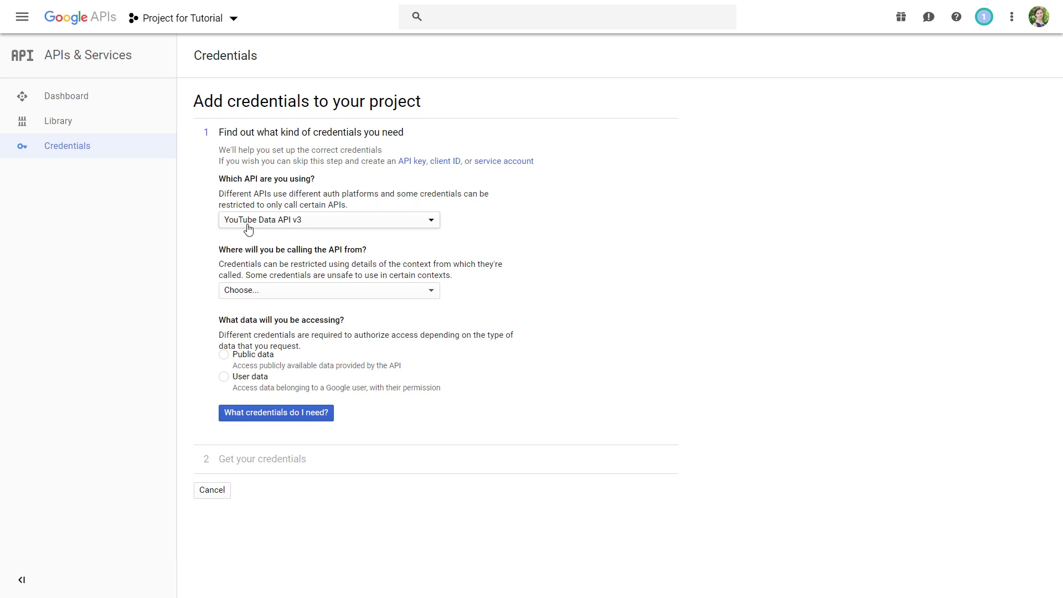
Generate a YouTube Data API v3 key for web-server access to public data, and copy it.
{"action": "left_click", "coordinate": [320, 221]}
{"action": "left_click", "coordinate": [261, 224]}
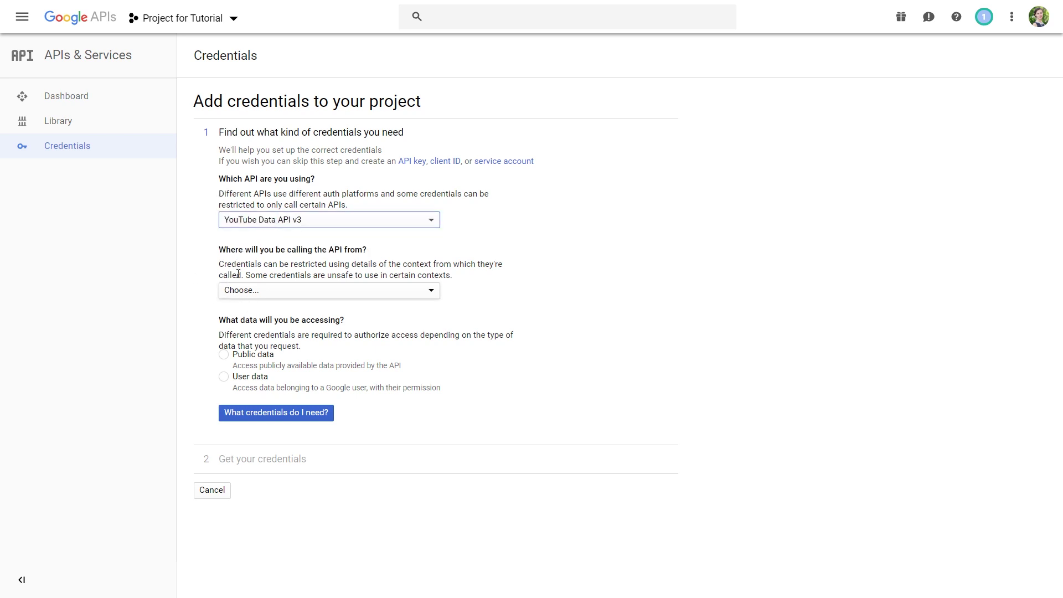
{"action": "left_click", "coordinate": [430, 295]}
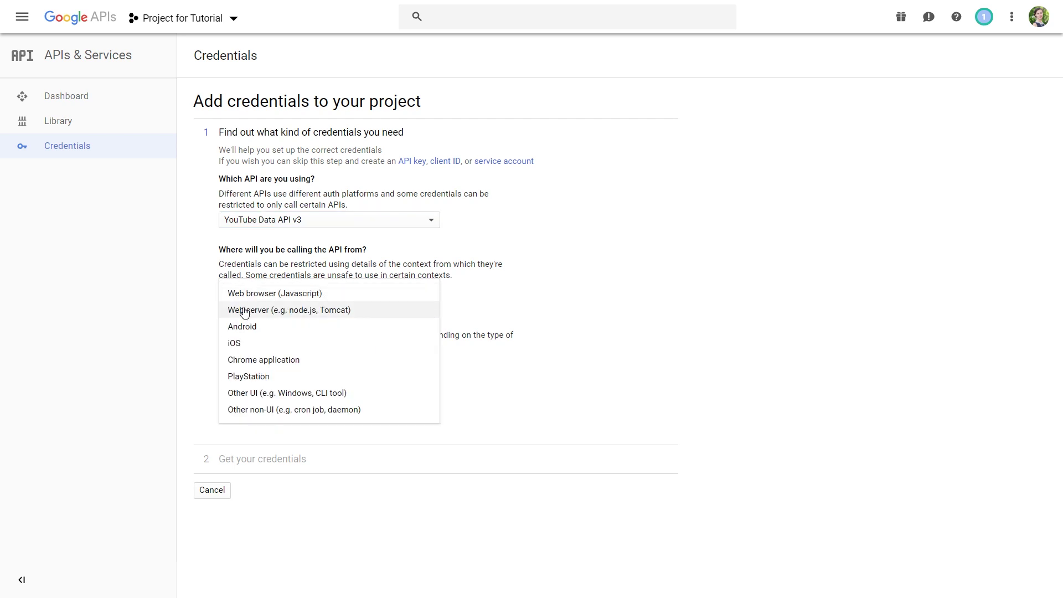
{"action": "left_click", "coordinate": [277, 310]}
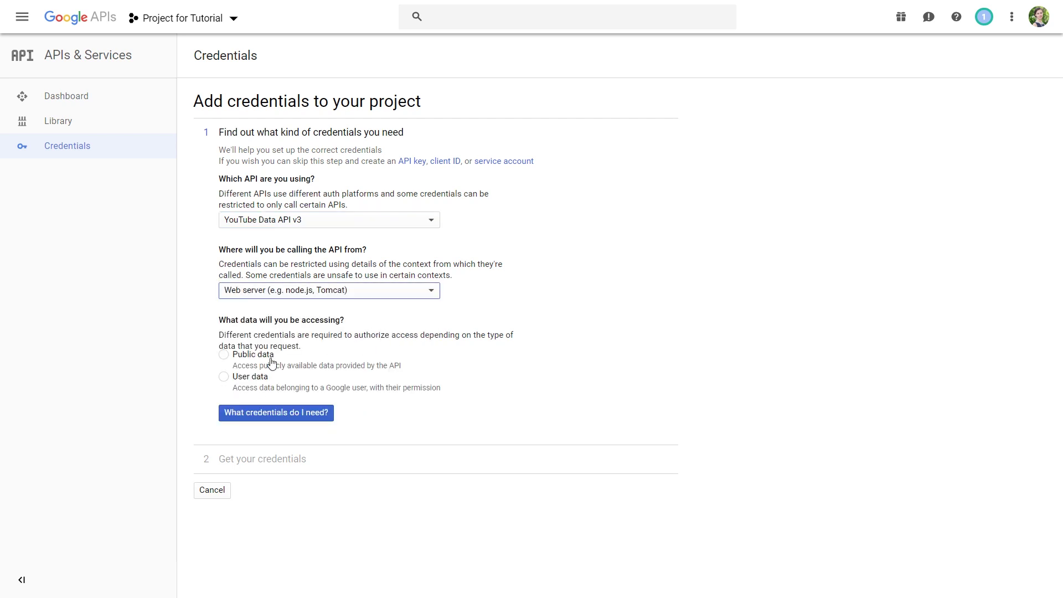
{"action": "left_click", "coordinate": [223, 355]}
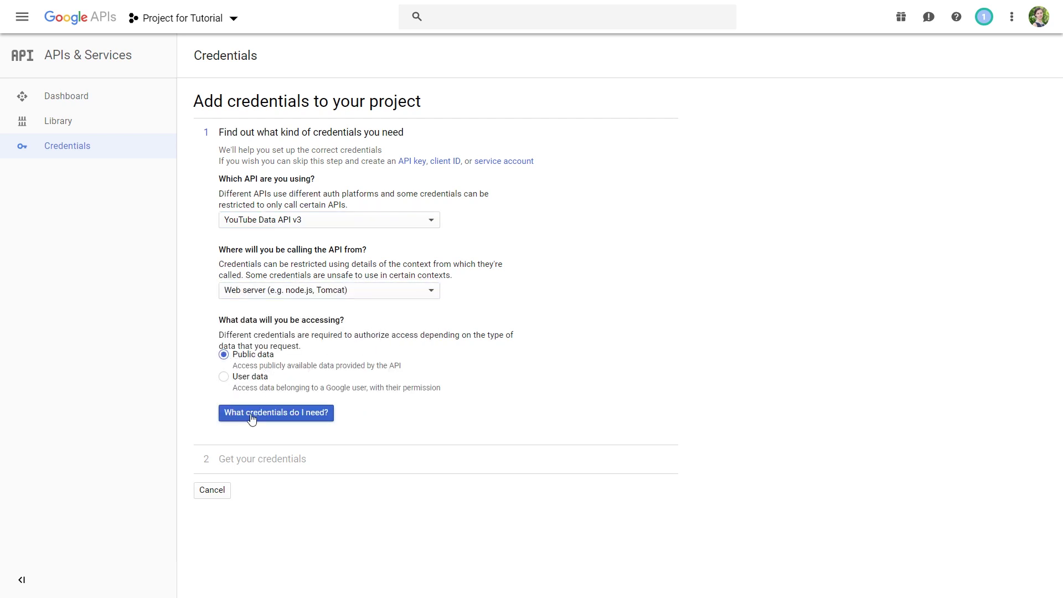
{"action": "left_click", "coordinate": [290, 416]}
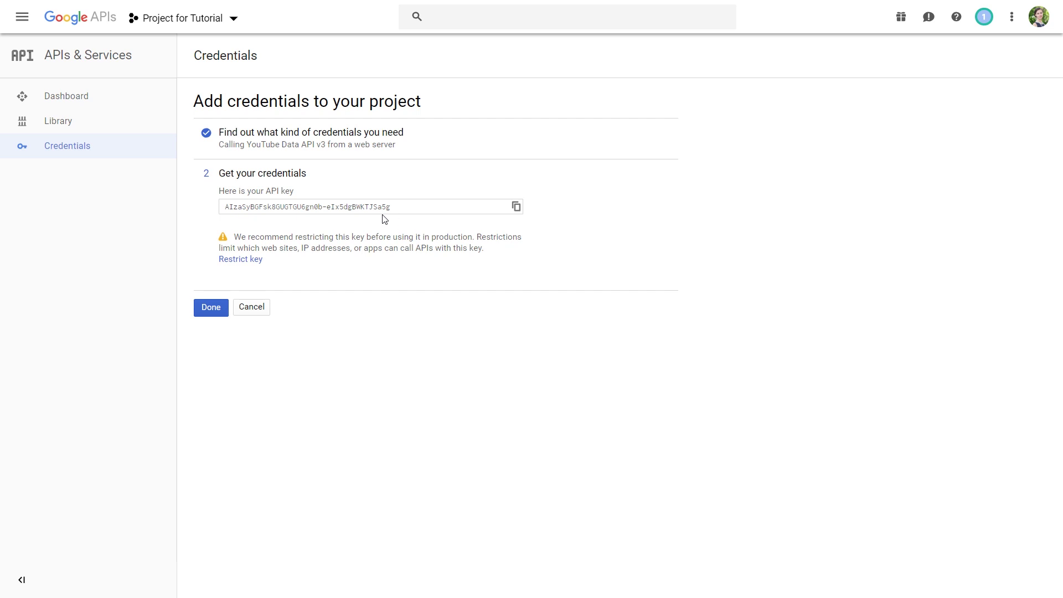
{"action": "left_click", "coordinate": [516, 210]}
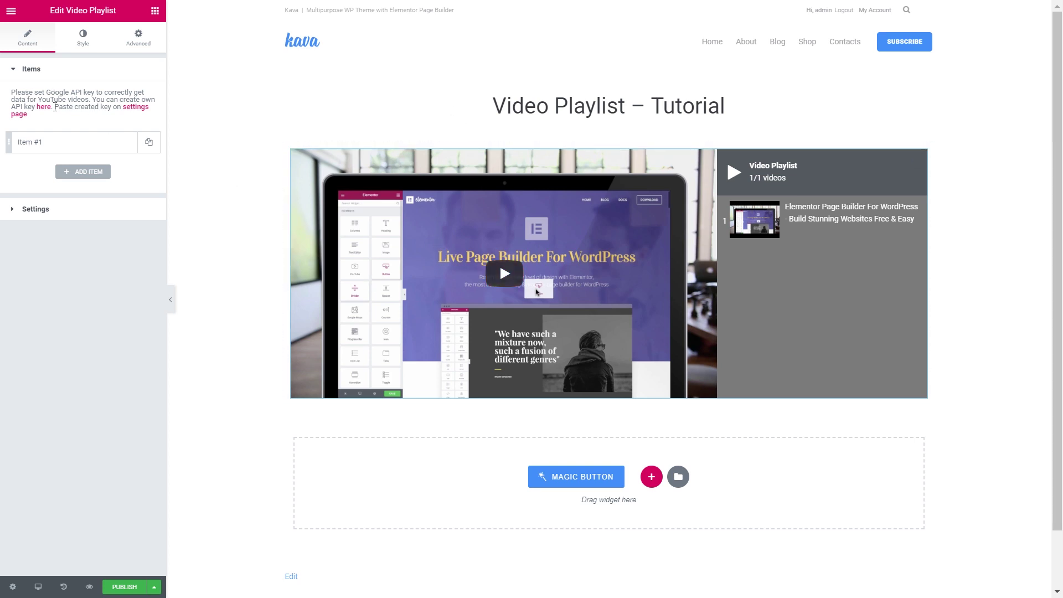
Paste the copied key into the Jet Blog YouTube API Key setting and save.
{"action": "left_click_drag", "start_coordinate": [64, 105], "coordinate": [98, 104]}
{"action": "left_click", "coordinate": [137, 108]}
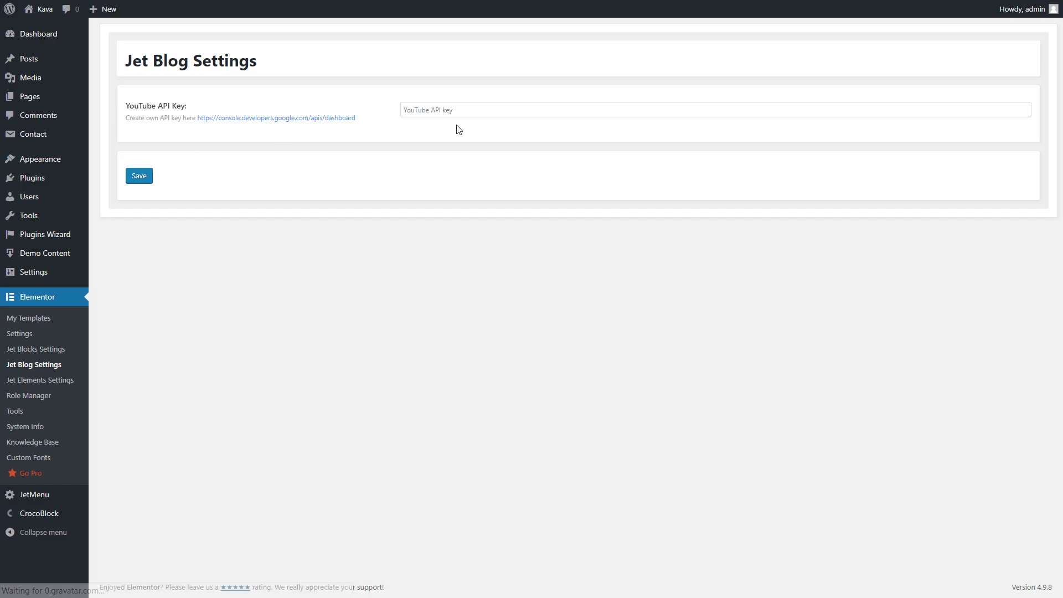
{"action": "left_click", "coordinate": [439, 109]}
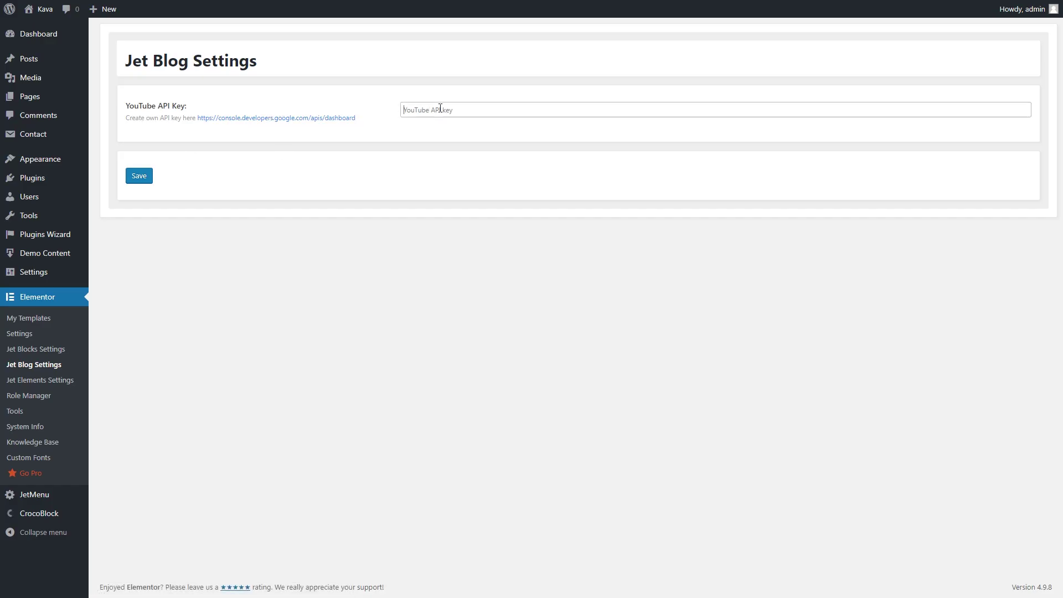
{"action": "key", "text": "ctrl+v"}
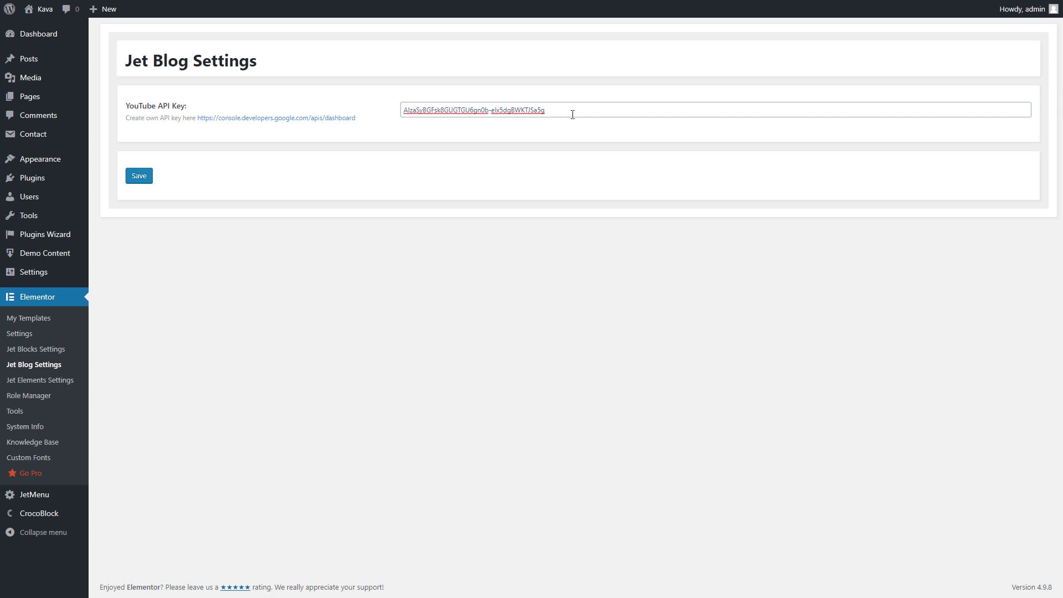
{"action": "left_click", "coordinate": [138, 181]}
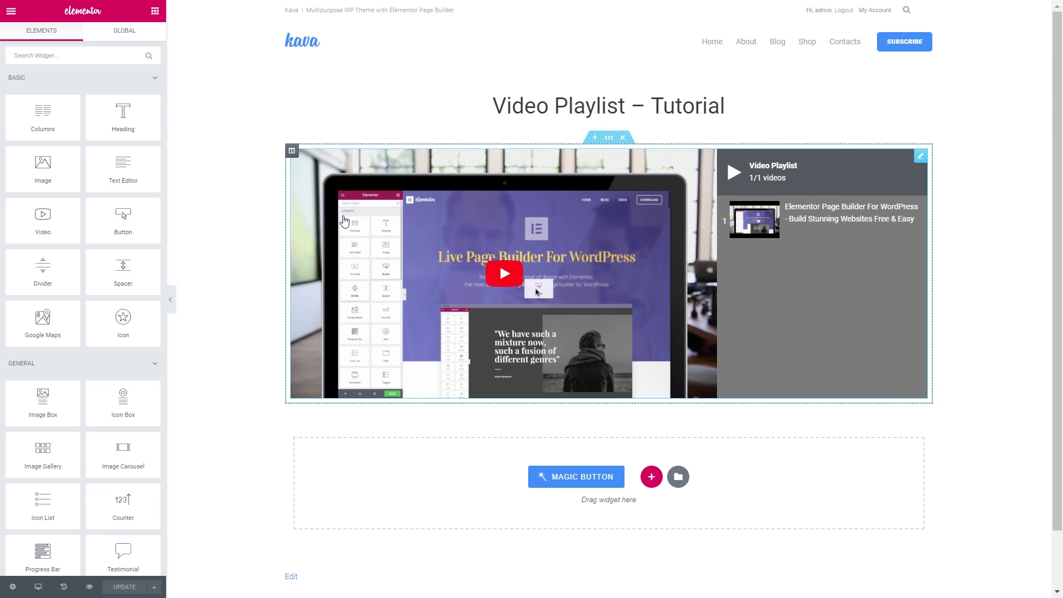
Replace the first playlist item's URL with the Wetterstein video link.
{"action": "left_click", "coordinate": [379, 236]}
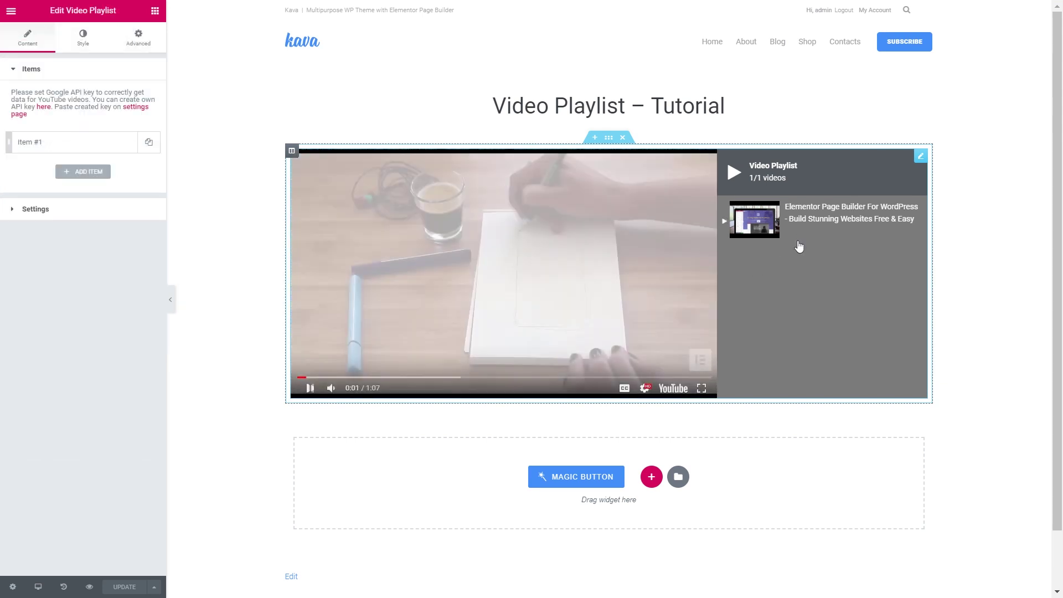
{"action": "left_click", "coordinate": [72, 142]}
{"action": "triple_click", "coordinate": [83, 230]}
{"action": "key", "text": "BackSpace"}
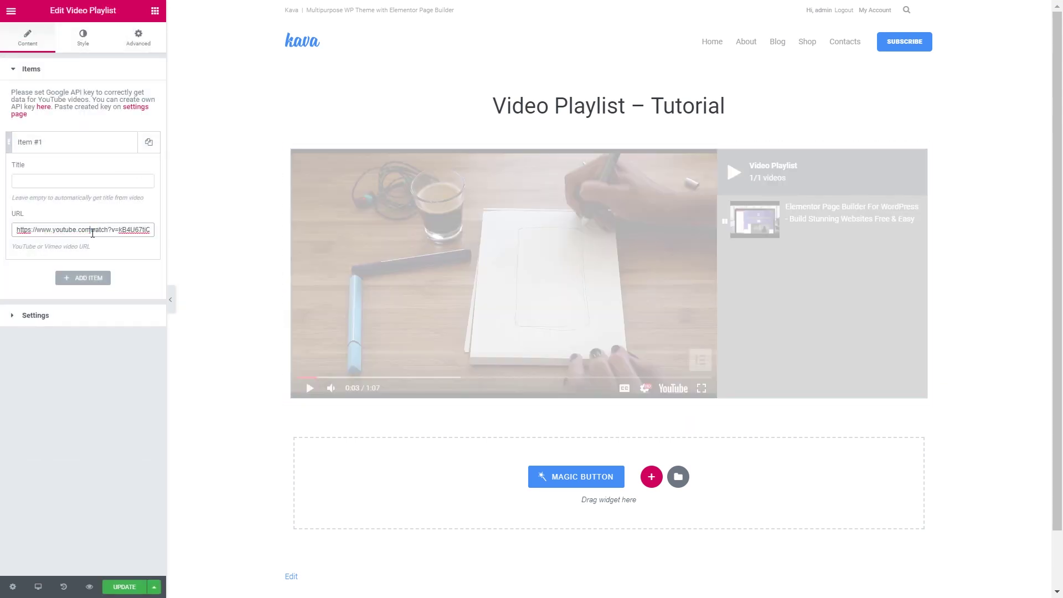
{"action": "key", "text": "ctrl+v"}
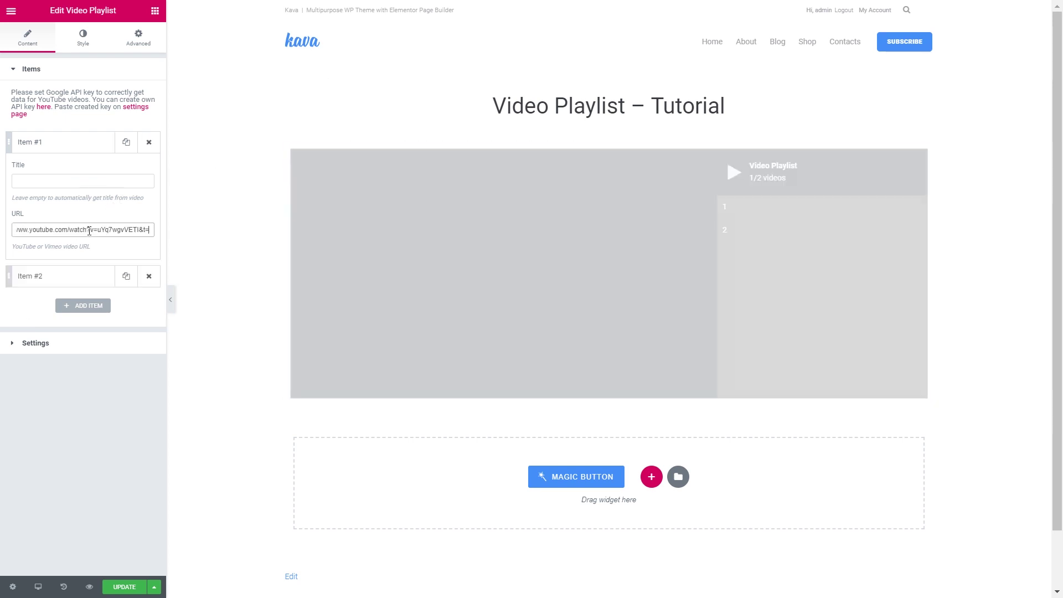
{"action": "left_click", "coordinate": [79, 143]}
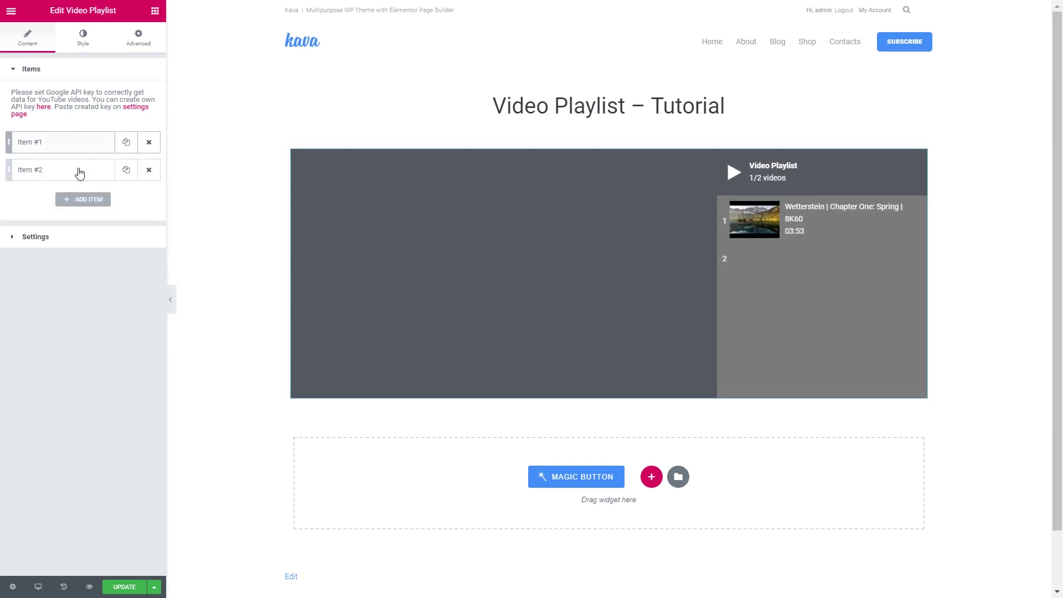
Fill items two to four with the New Zealand Ascending, TICINO CANYONS and PATAGONIA URLs.
{"action": "left_click", "coordinate": [149, 167]}
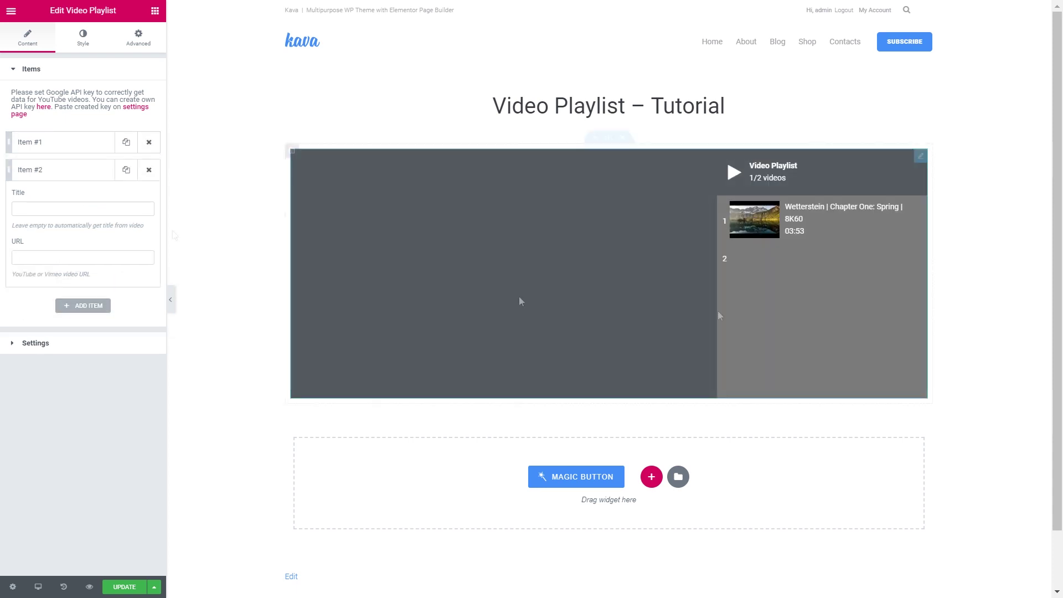
{"action": "left_click", "coordinate": [83, 257]}
{"action": "key", "text": "ctrl+v"}
{"action": "left_click", "coordinate": [83, 305]}
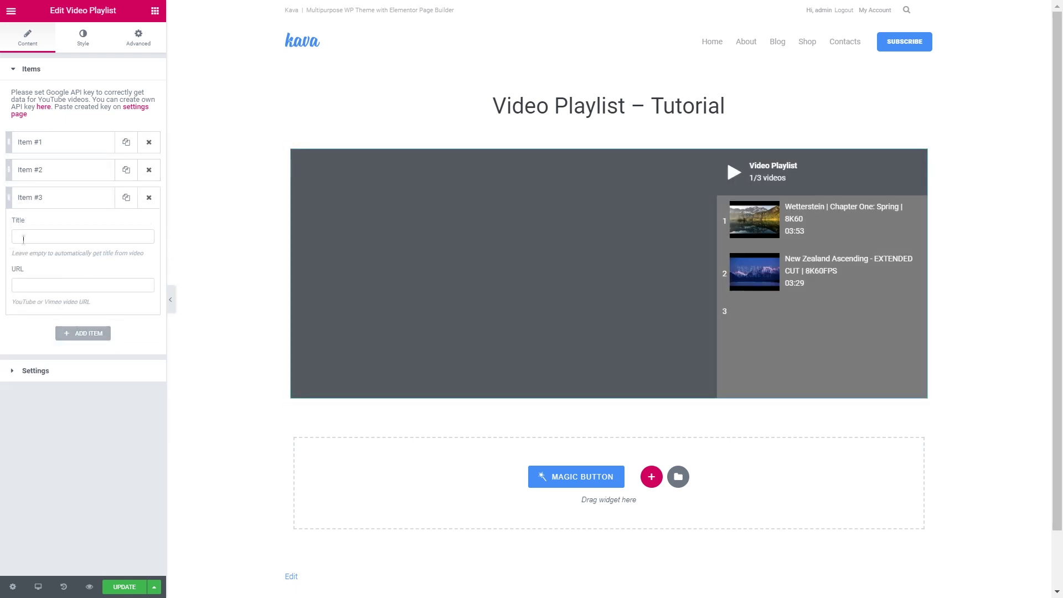
{"action": "left_click", "coordinate": [83, 285]}
{"action": "key", "text": "ctrl+v"}
{"action": "left_click", "coordinate": [83, 333]}
{"action": "left_click", "coordinate": [80, 312]}
{"action": "key", "text": "ctrl+v"}
Add fifth and sixth playlist items and paste a video URL into the sixth.
{"action": "left_click", "coordinate": [83, 361]}
{"action": "left_click", "coordinate": [83, 386]}
{"action": "left_click", "coordinate": [34, 280]}
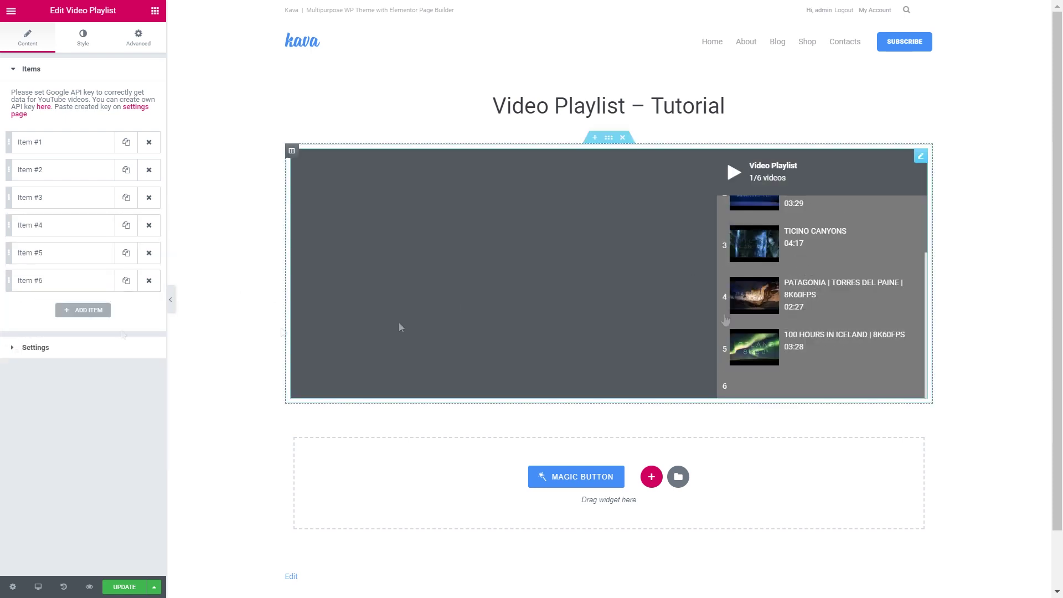
{"action": "left_click", "coordinate": [34, 280]}
{"action": "left_click", "coordinate": [83, 368]}
{"action": "key", "text": "ctrl+v"}
{"action": "left_click", "coordinate": [35, 280]}
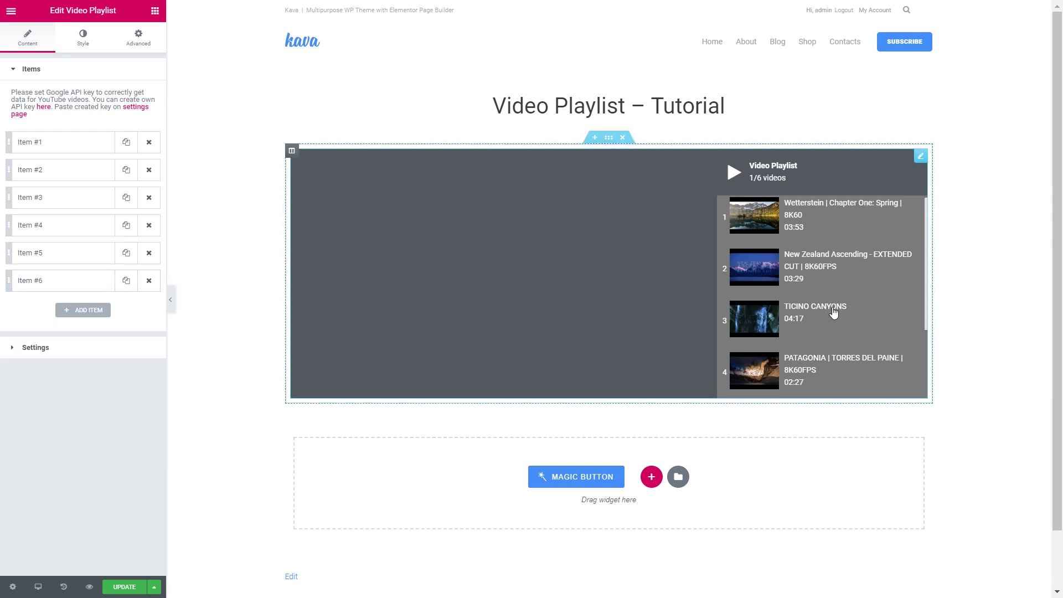
Load the Wetterstein video into the main player.
{"action": "scroll", "coordinate": [830, 309], "scroll_direction": "down", "scroll_amount": 2}
{"action": "scroll", "coordinate": [832, 313], "scroll_direction": "up", "scroll_amount": 2}
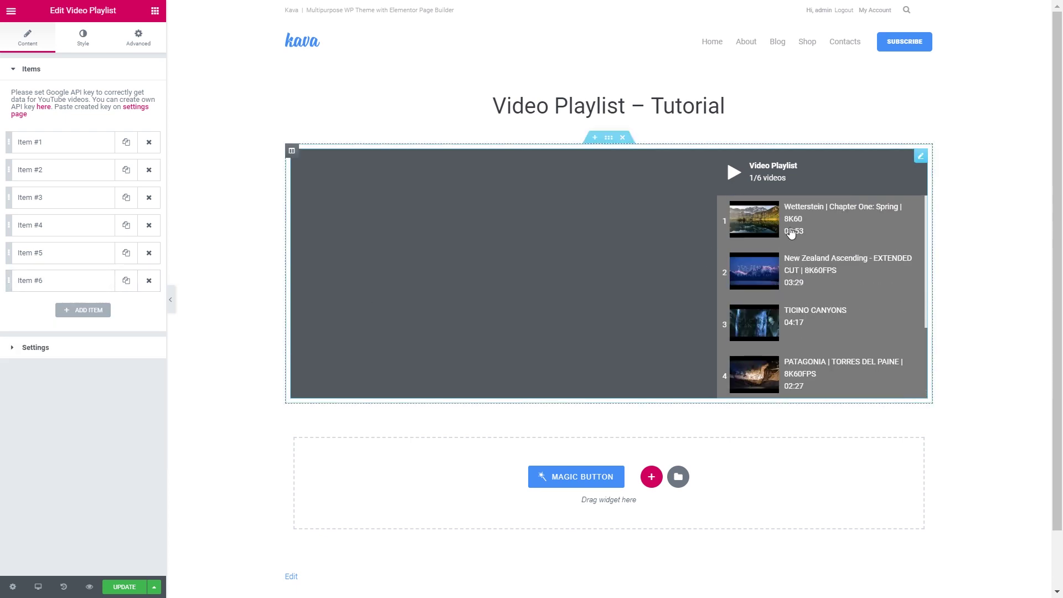
{"action": "left_click", "coordinate": [770, 219]}
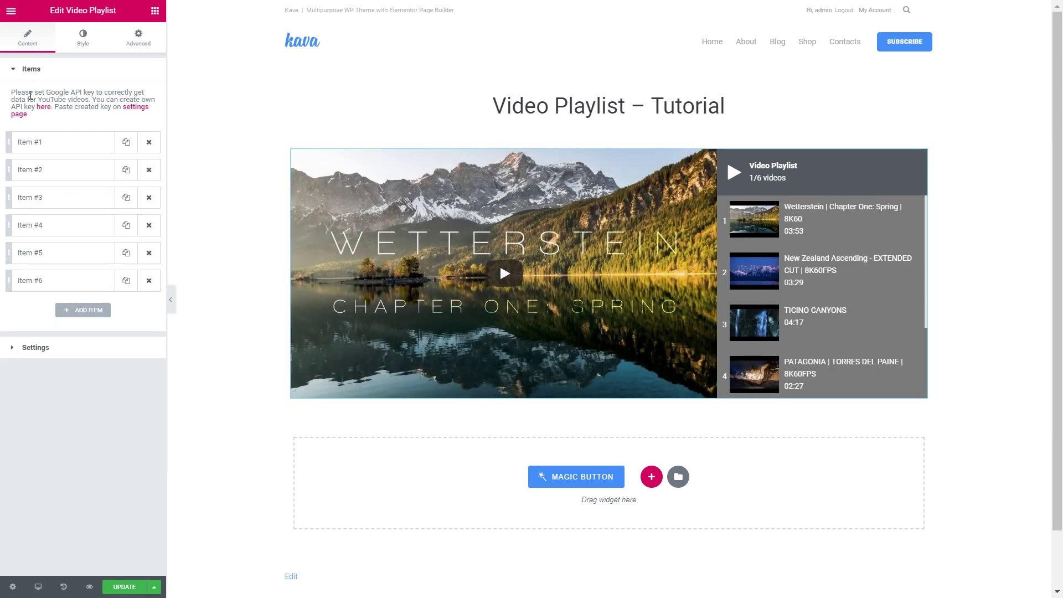
{"action": "left_click", "coordinate": [33, 69]}
Try a horizontal thumbnail orientation, then return to a vertical list.
{"action": "left_click", "coordinate": [46, 98]}
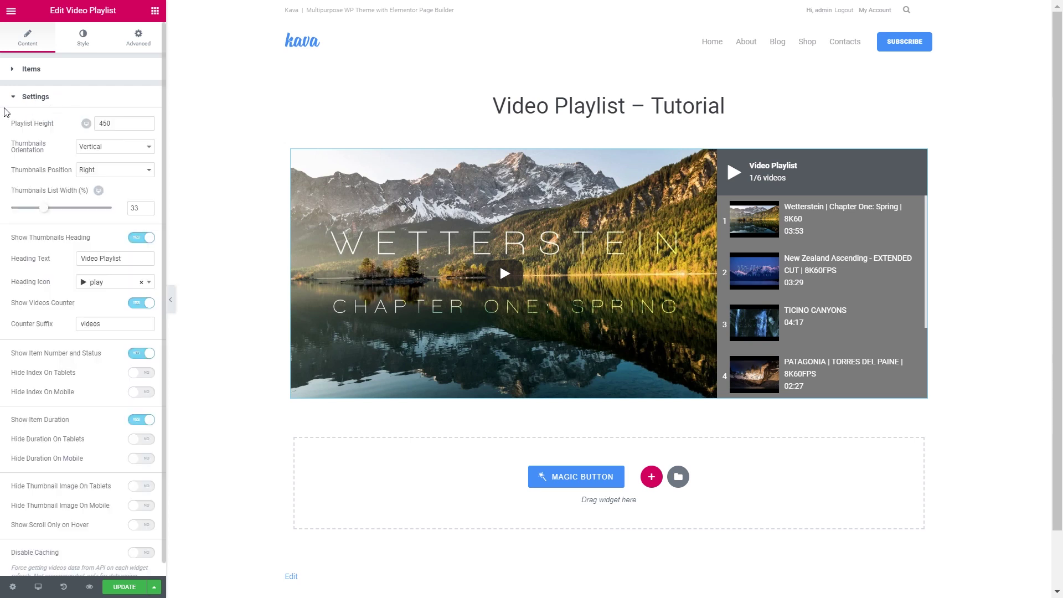
{"action": "scroll", "coordinate": [41, 155], "scroll_direction": "down", "scroll_amount": 1}
{"action": "scroll", "coordinate": [42, 166], "scroll_direction": "up", "scroll_amount": 1}
{"action": "left_click", "coordinate": [129, 151]}
{"action": "left_click", "coordinate": [123, 167]}
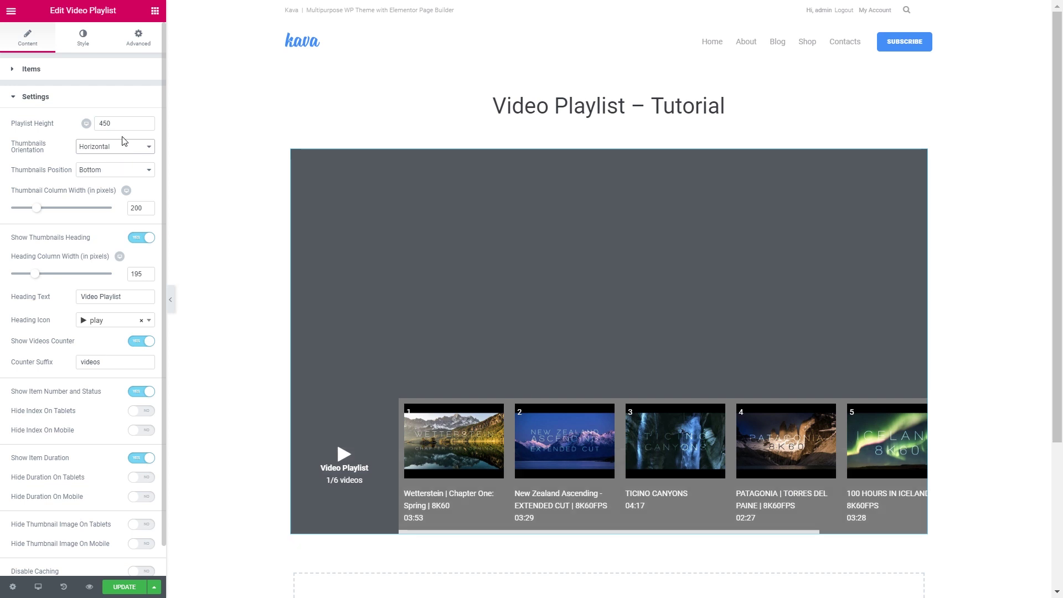
{"action": "left_click", "coordinate": [145, 147]}
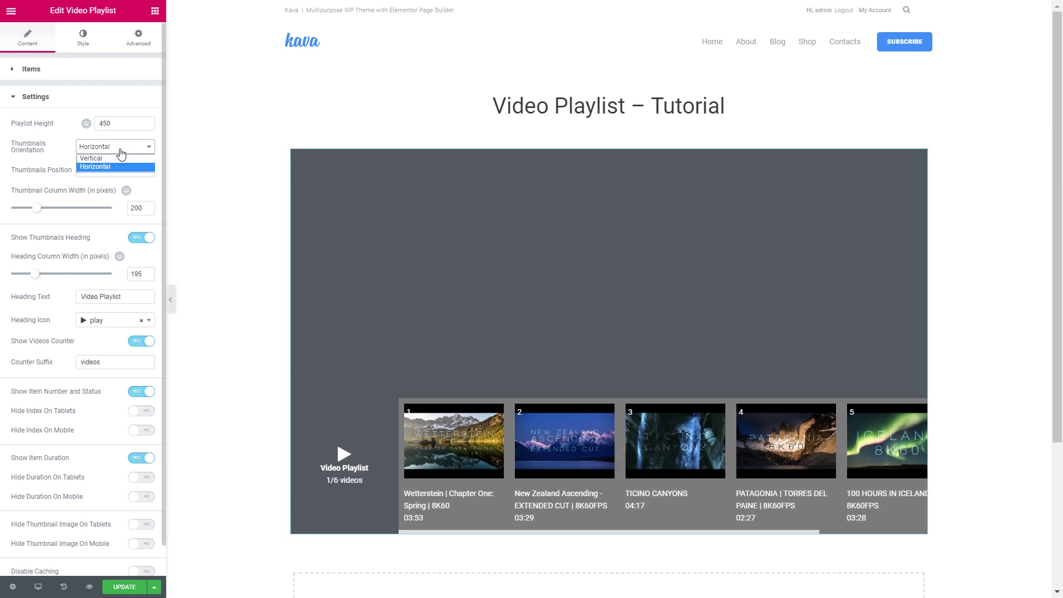
{"action": "left_click", "coordinate": [105, 157]}
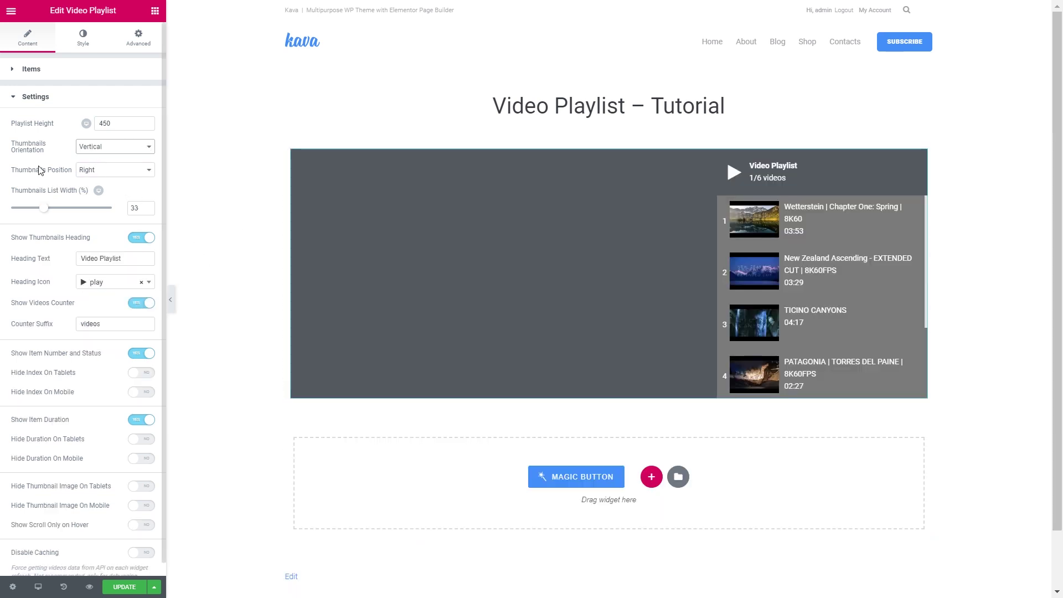
Try positioning the thumbnail list on the left, then settle on the right.
{"action": "scroll", "coordinate": [67, 213], "scroll_direction": "down", "scroll_amount": 1}
{"action": "left_click", "coordinate": [111, 159]}
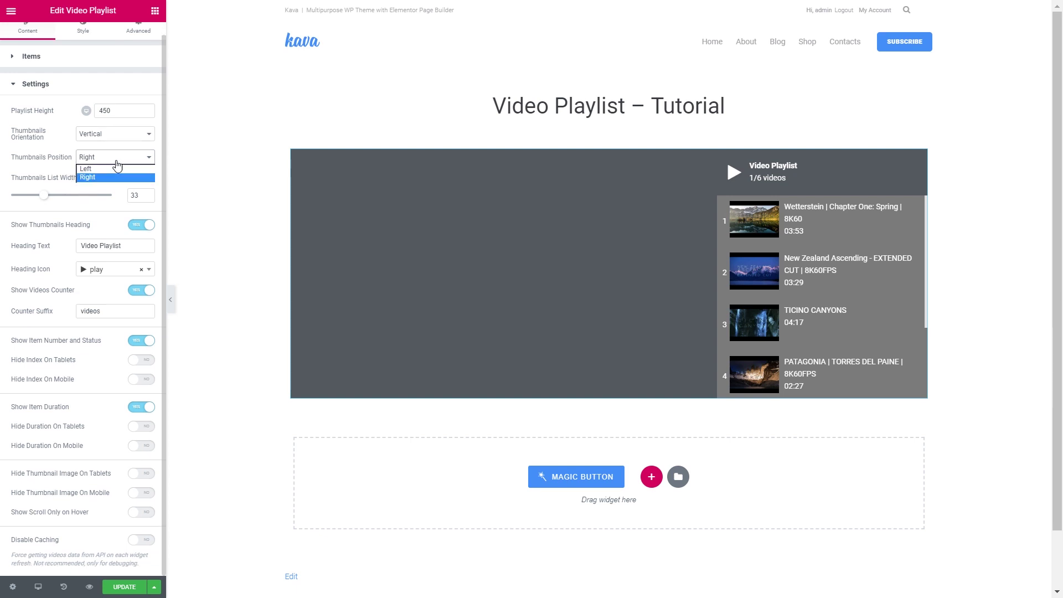
{"action": "left_click", "coordinate": [126, 176]}
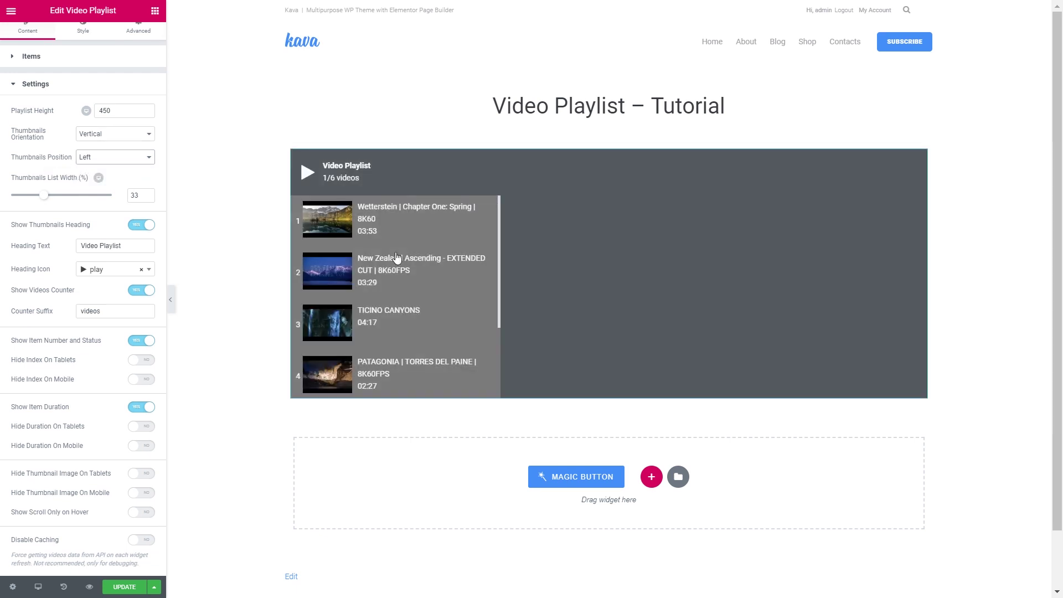
{"action": "scroll", "coordinate": [407, 268], "scroll_direction": "down", "scroll_amount": 2}
{"action": "scroll", "coordinate": [408, 268], "scroll_direction": "up", "scroll_amount": 2}
{"action": "left_click", "coordinate": [124, 160]}
{"action": "left_click", "coordinate": [107, 179]}
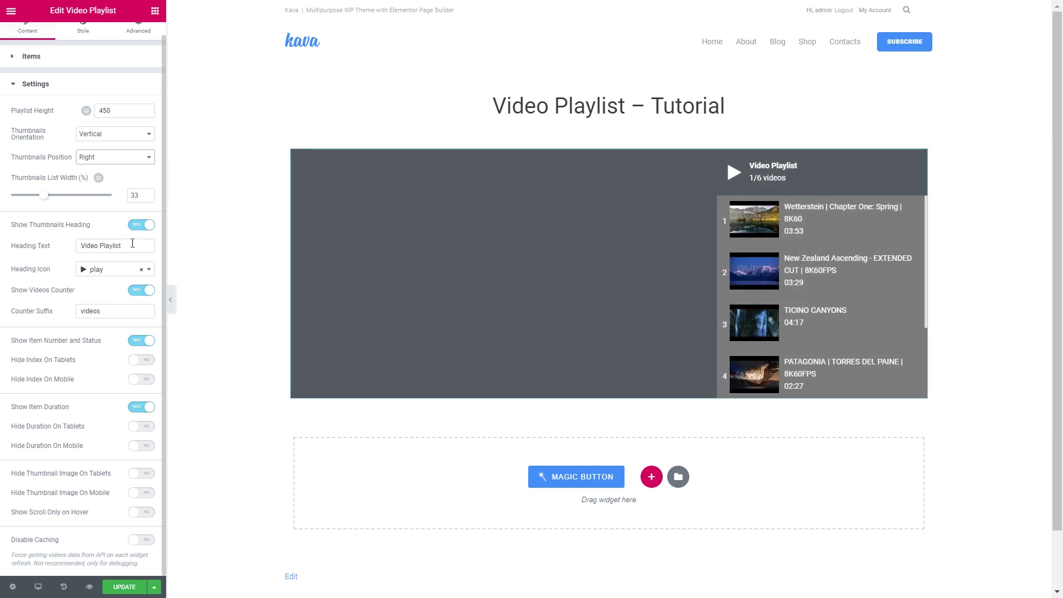
{"action": "left_click", "coordinate": [80, 246]}
Title the heading 'My Video Playlist' and keep its video counter visible.
{"action": "type", "text": "My"}
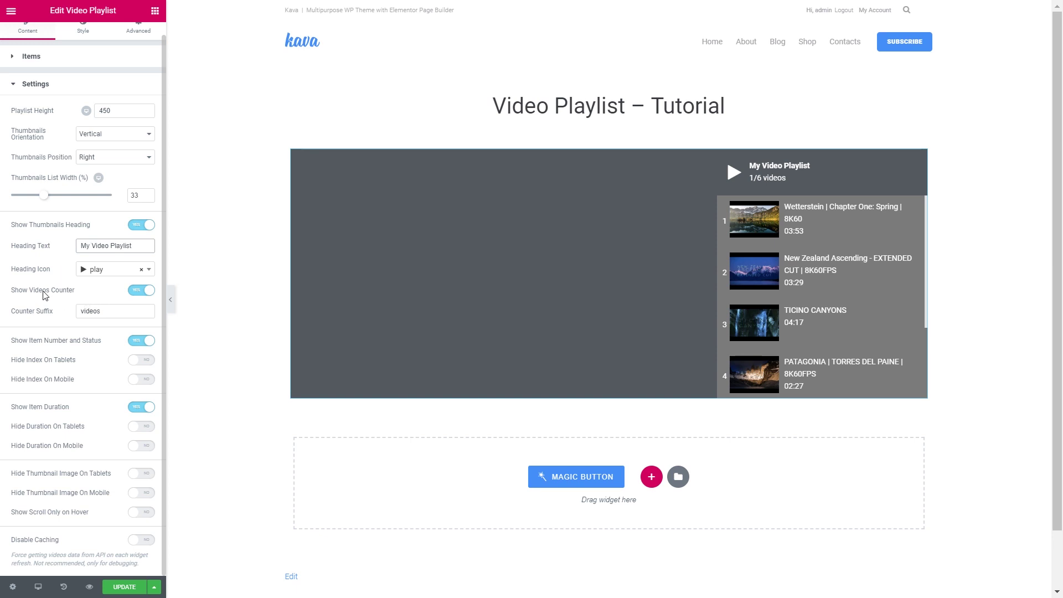
{"action": "left_click", "coordinate": [144, 291]}
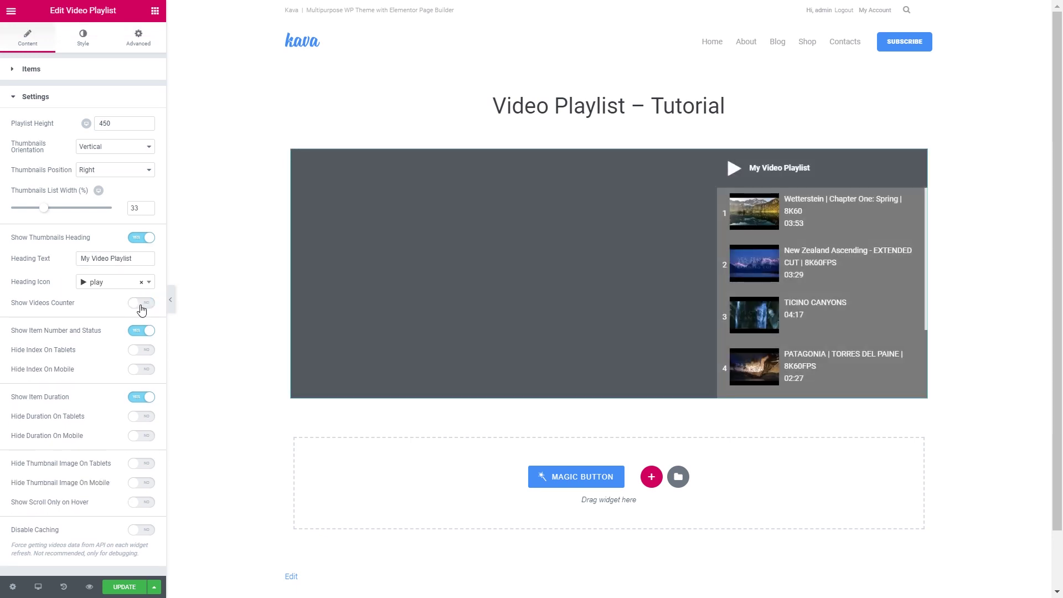
{"action": "left_click", "coordinate": [142, 304]}
Keep item numbers shown and play the first Wetterstein video in the preview.
{"action": "scroll", "coordinate": [64, 316], "scroll_direction": "down", "scroll_amount": 1}
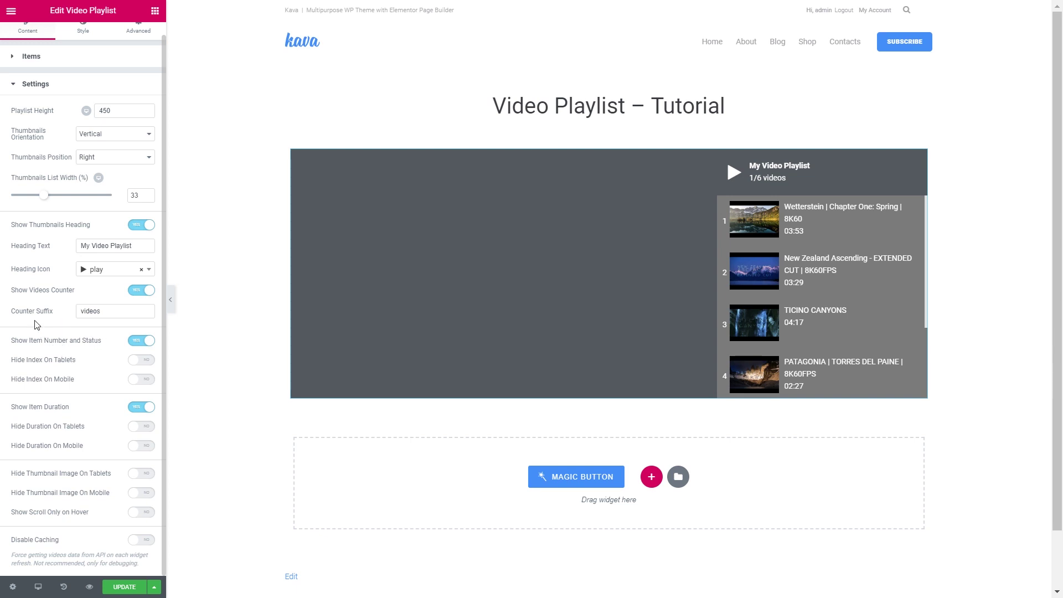
{"action": "left_click", "coordinate": [143, 343]}
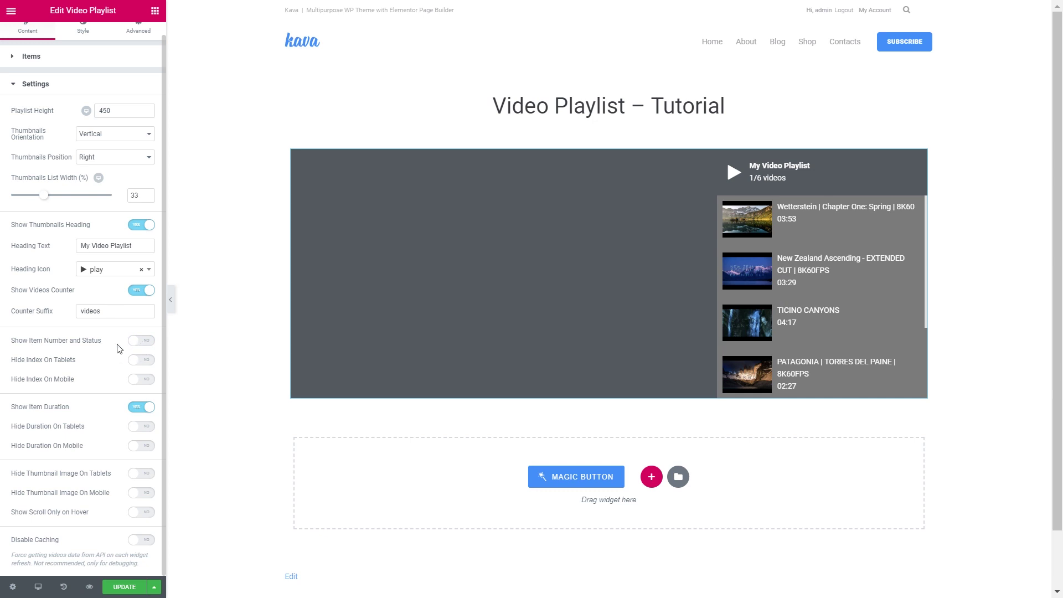
{"action": "left_click", "coordinate": [142, 343]}
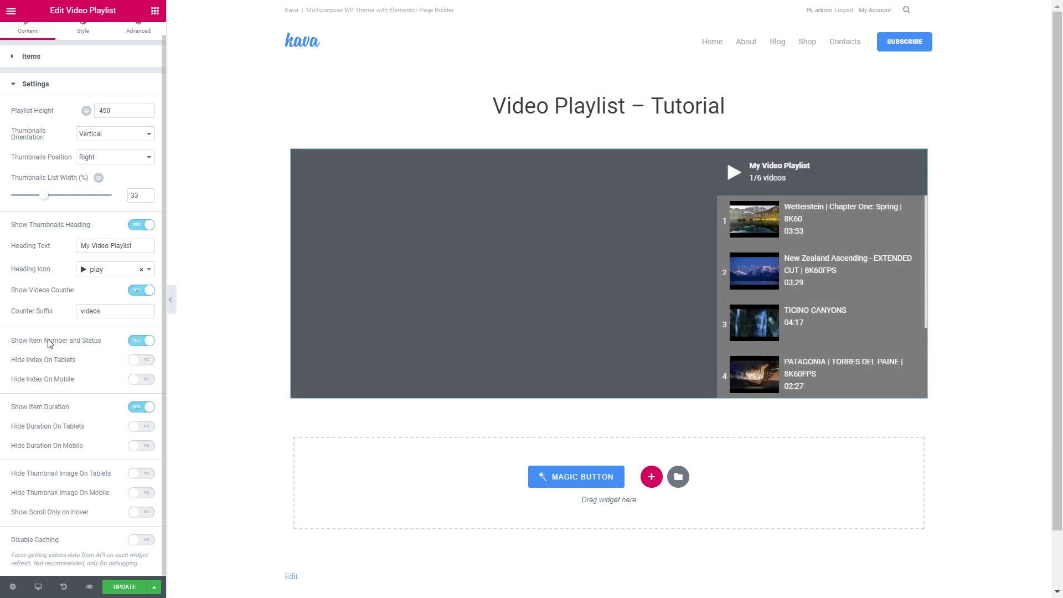
{"action": "left_click", "coordinate": [745, 236]}
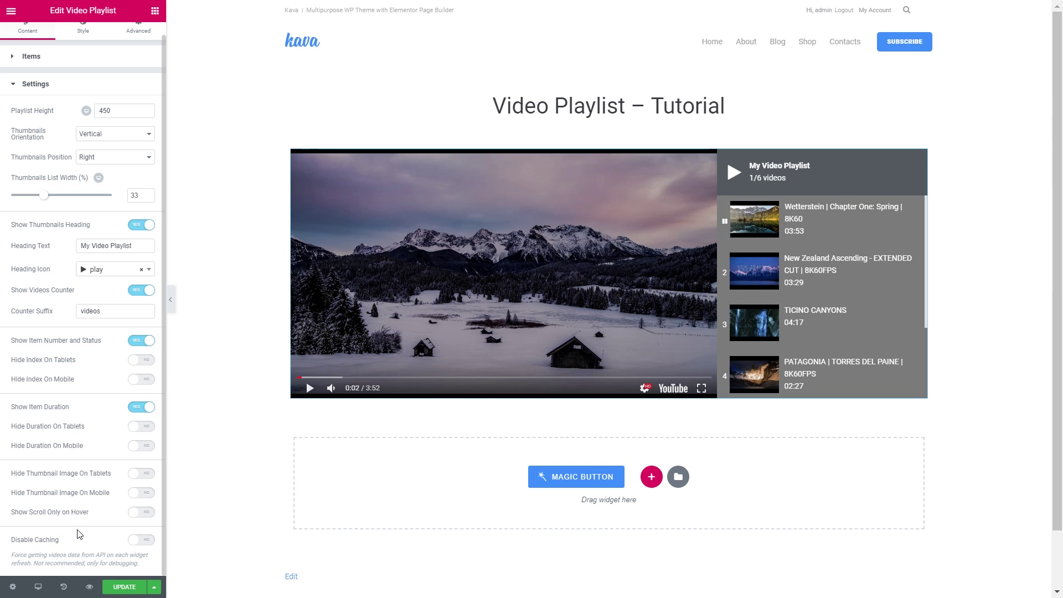
{"action": "scroll", "coordinate": [37, 352], "scroll_direction": "up", "scroll_amount": 1}
Set the canvas and thumbnails backgrounds to the dark navy colour.
{"action": "left_click", "coordinate": [76, 97]}
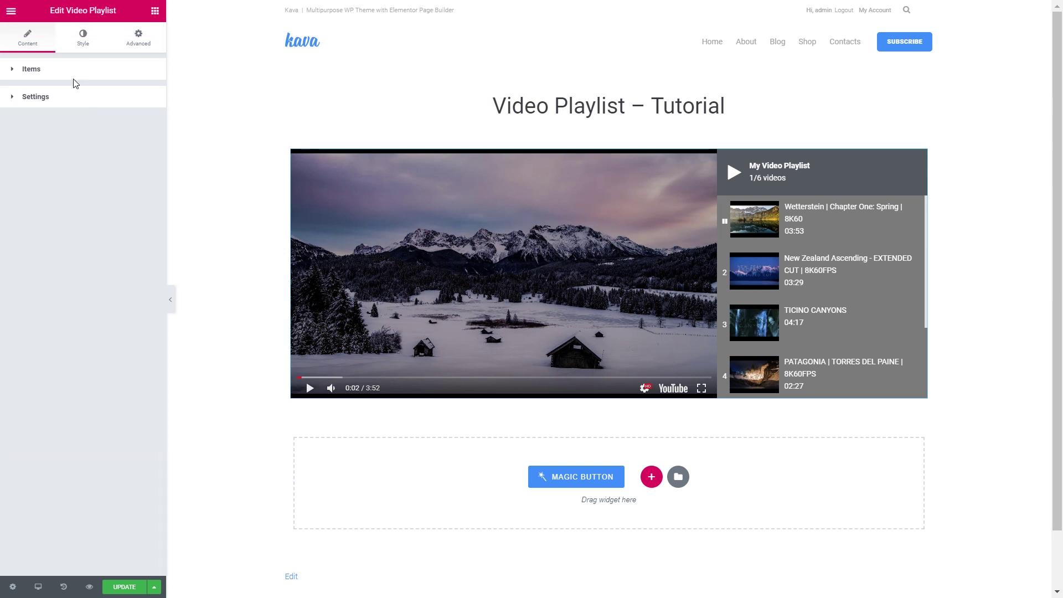
{"action": "left_click", "coordinate": [80, 40]}
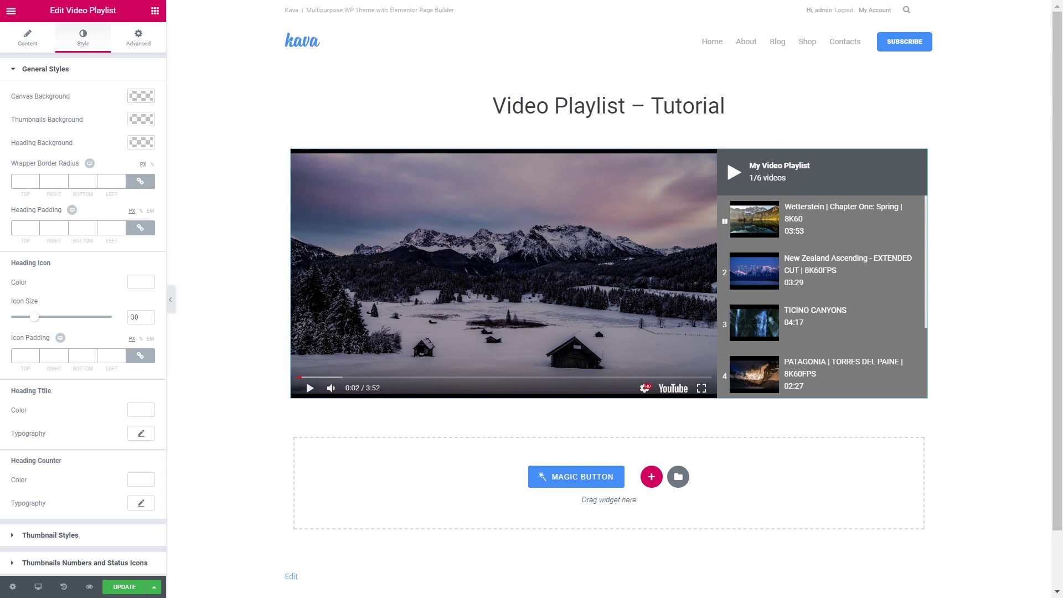
{"action": "left_click", "coordinate": [141, 96]}
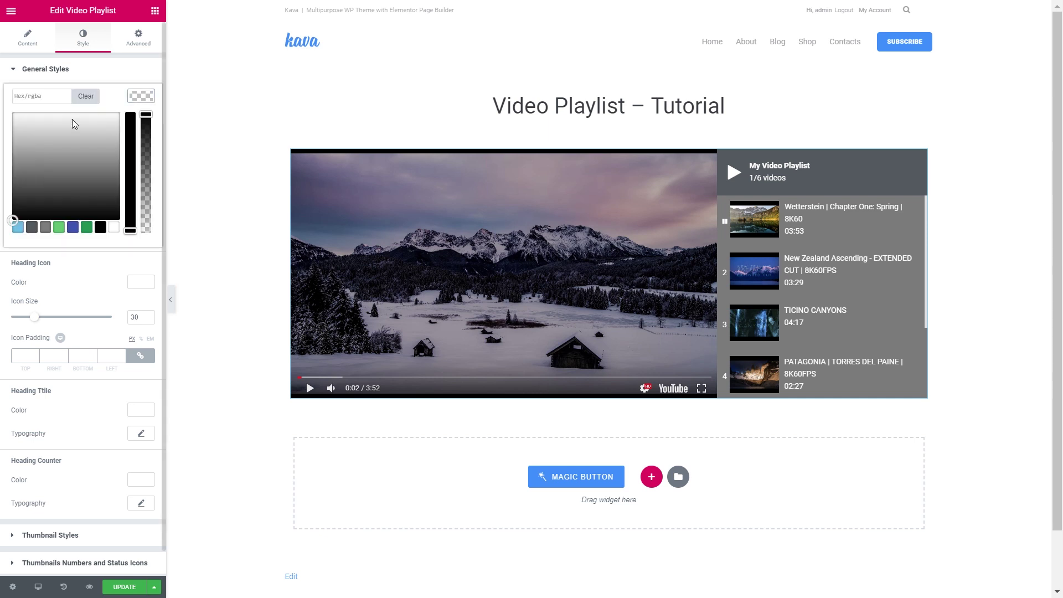
{"action": "left_click", "coordinate": [65, 91]}
{"action": "key", "text": "ctrl+v"}
{"action": "left_click", "coordinate": [139, 121]}
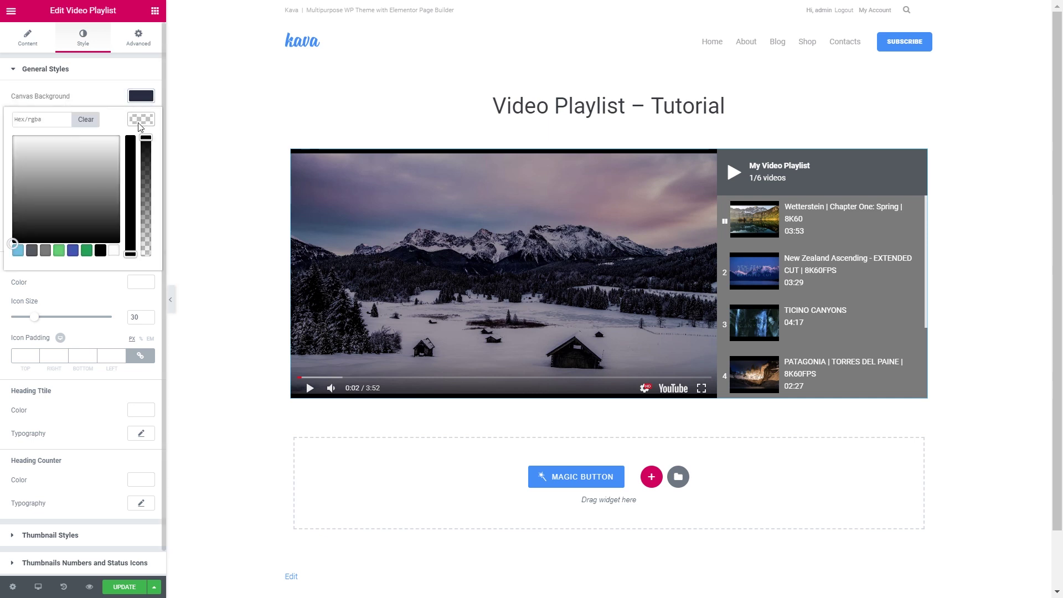
{"action": "left_click", "coordinate": [42, 119]}
{"action": "key", "text": "ctrl+v"}
{"action": "left_click", "coordinate": [142, 119]}
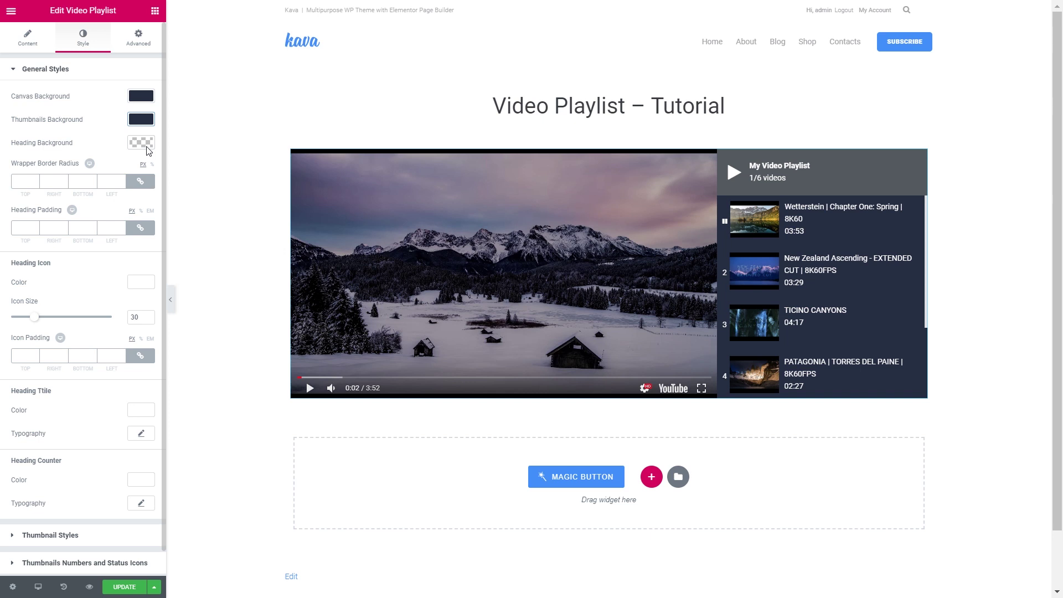
Give the heading background the same navy and round the wrapper corners to 5 px.
{"action": "left_click", "coordinate": [145, 144]}
{"action": "left_click", "coordinate": [35, 143]}
{"action": "key", "text": "ctrl+v"}
{"action": "left_click", "coordinate": [141, 143]}
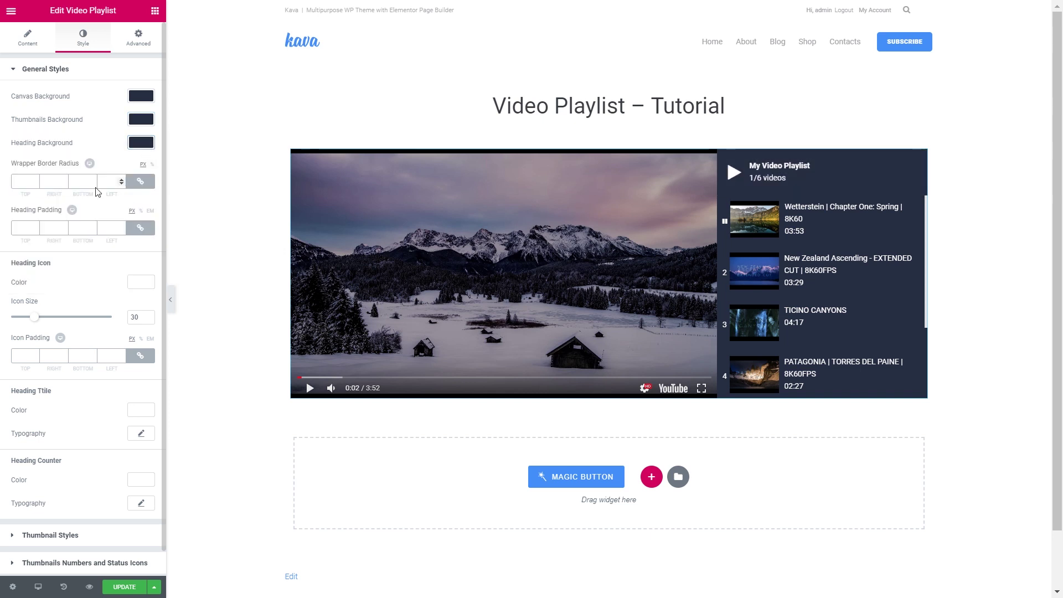
{"action": "left_click", "coordinate": [26, 183]}
{"action": "scroll", "coordinate": [56, 206], "scroll_direction": "down", "scroll_amount": 1}
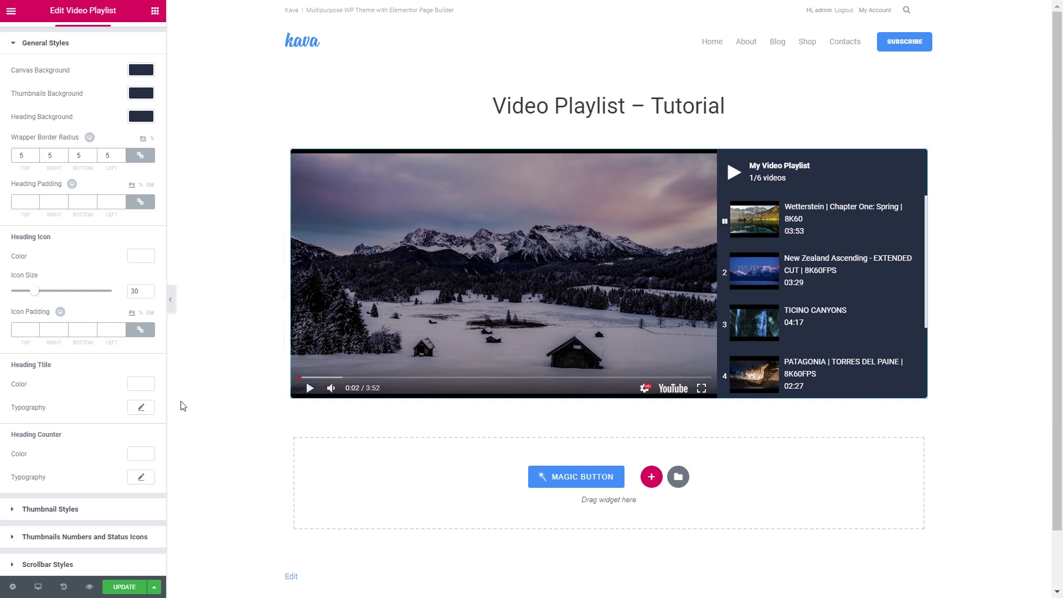
Set the Heading Counter colour to #9ba4bd and collapse General Styles.
{"action": "left_click", "coordinate": [140, 453]}
{"action": "left_click", "coordinate": [47, 447]}
{"action": "key", "text": "ctrl+a"}
{"action": "type", "text": "#9ba4bd"}
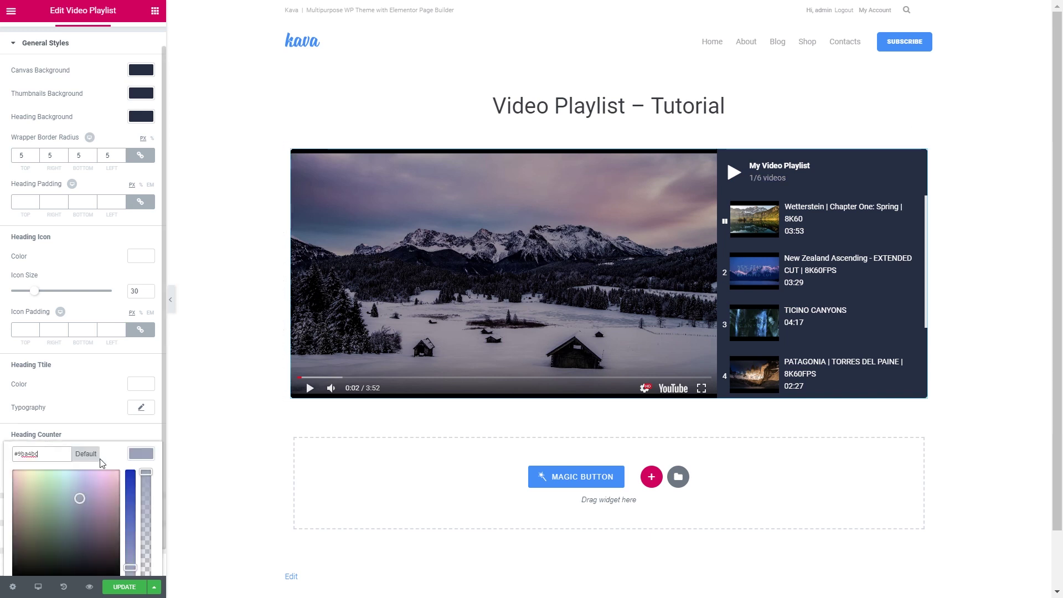
{"action": "left_click", "coordinate": [146, 455]}
{"action": "scroll", "coordinate": [83, 387], "scroll_direction": "up", "scroll_amount": 1}
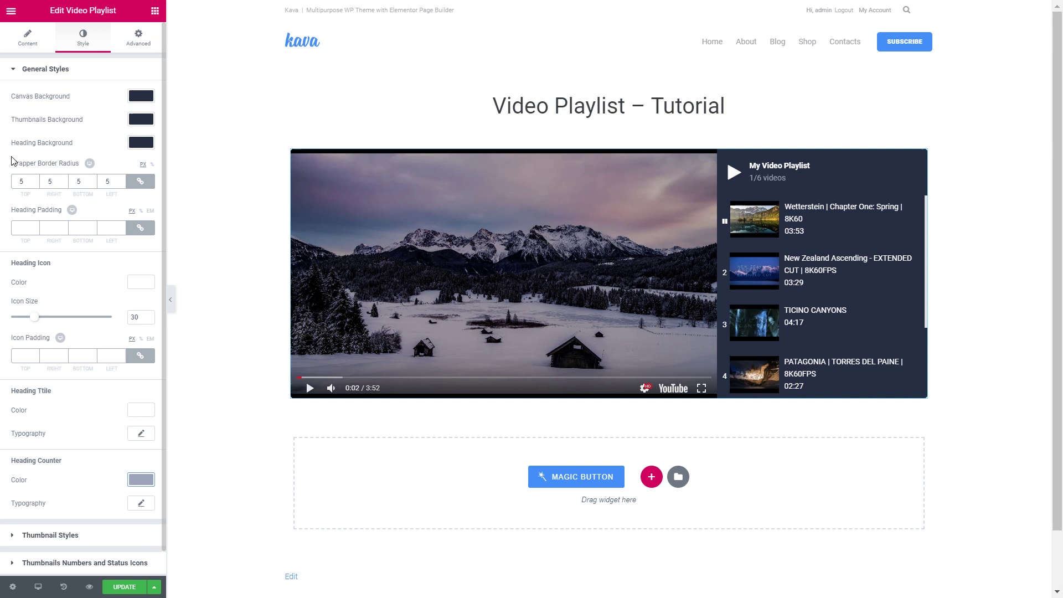
{"action": "left_click", "coordinate": [64, 76]}
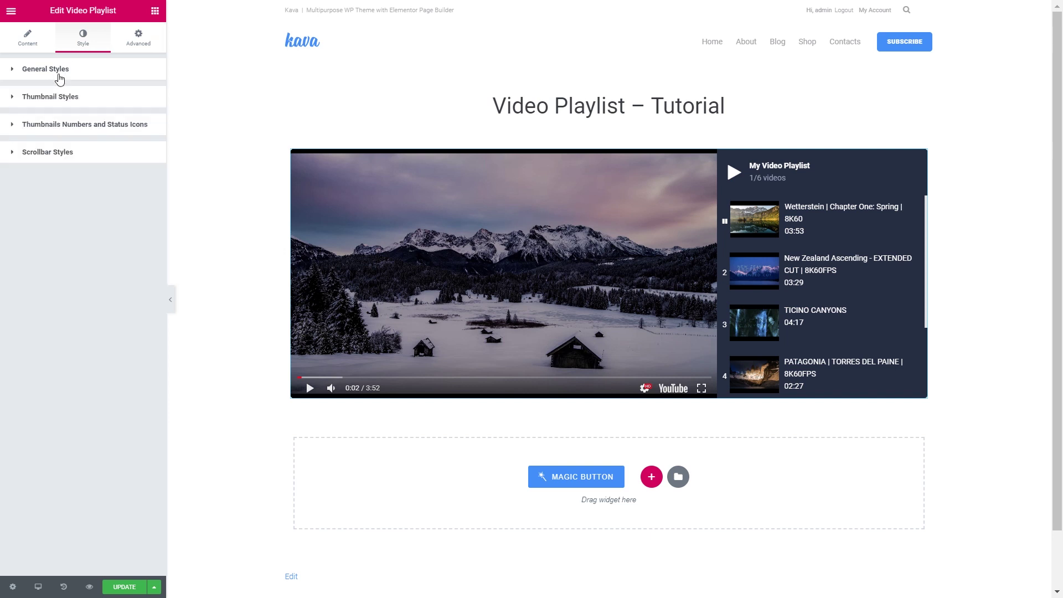
Unlink the item-number margins and set the right margin to 12 px under Thumbnails Numbers and Status Icons.
{"action": "left_click", "coordinate": [43, 100]}
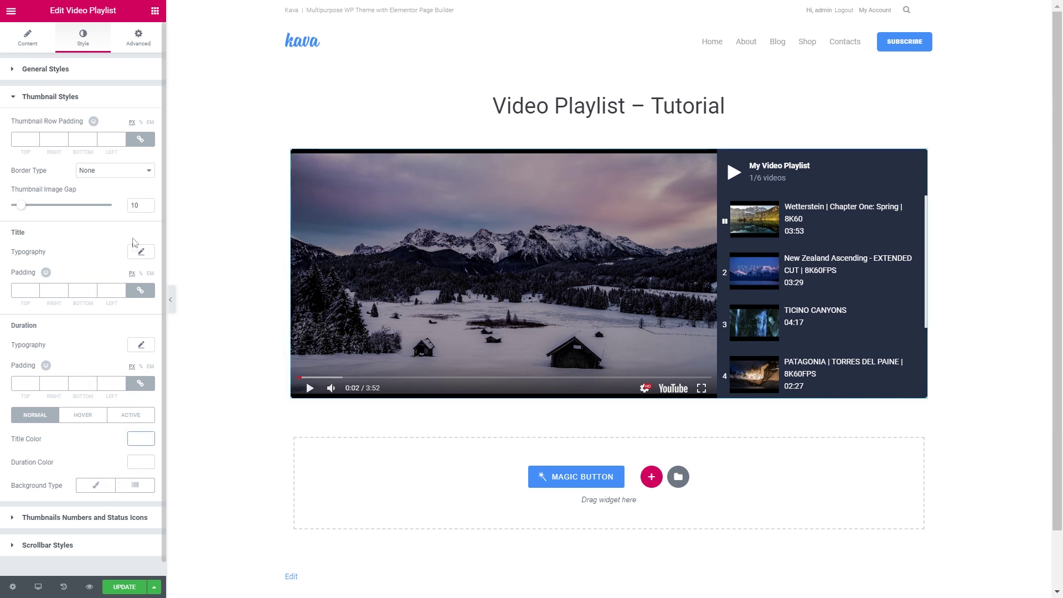
{"action": "left_click", "coordinate": [58, 99]}
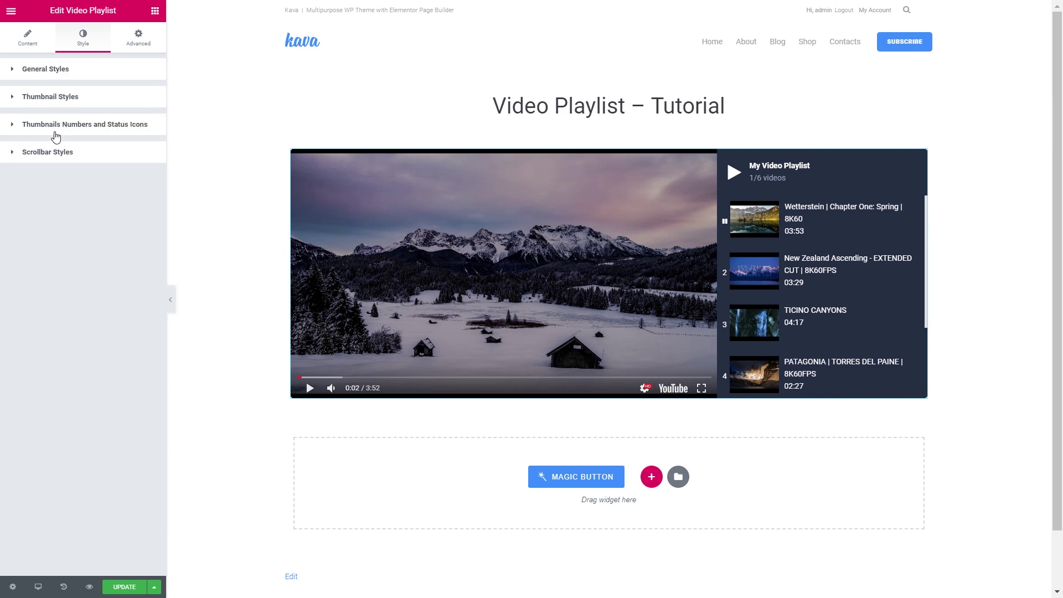
{"action": "left_click", "coordinate": [53, 131]}
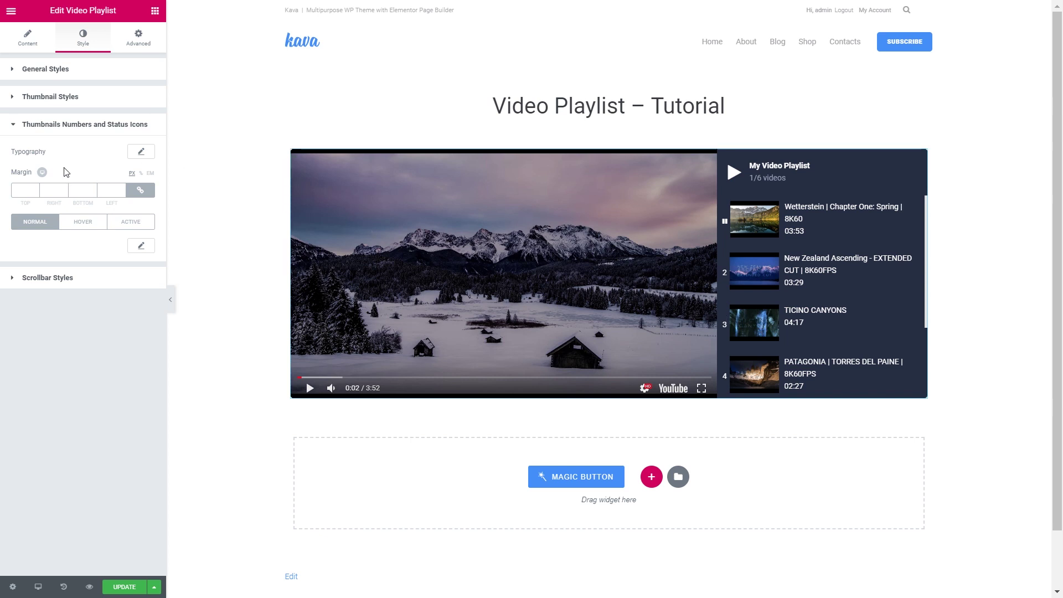
{"action": "left_click", "coordinate": [140, 189]}
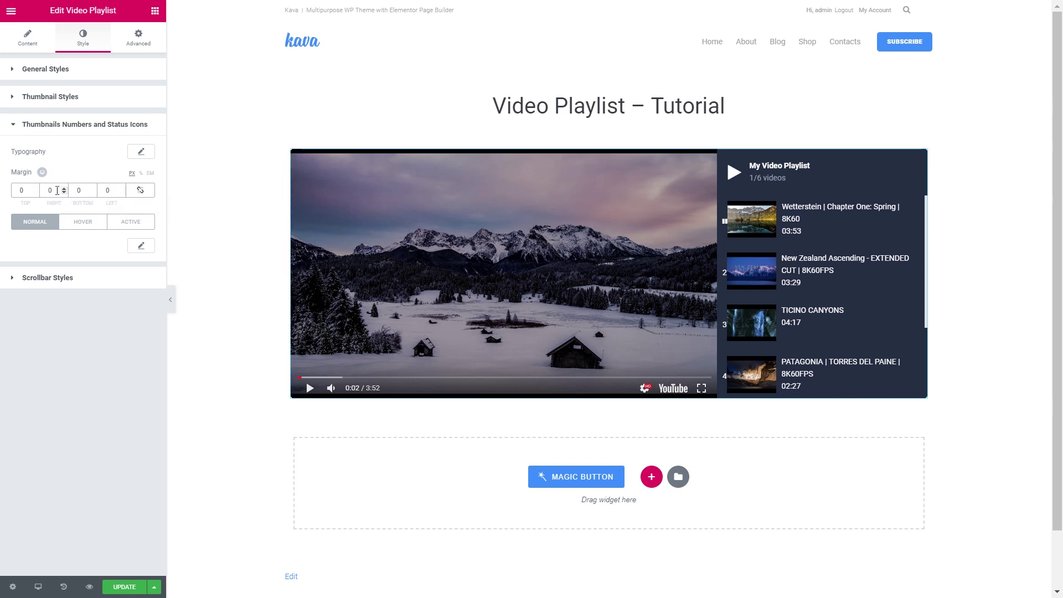
{"action": "left_click", "coordinate": [64, 189]}
{"action": "left_click", "coordinate": [64, 188]}
{"action": "left_click", "coordinate": [64, 189]}
{"action": "left_click", "coordinate": [64, 188]}
{"action": "left_click", "coordinate": [64, 188]}
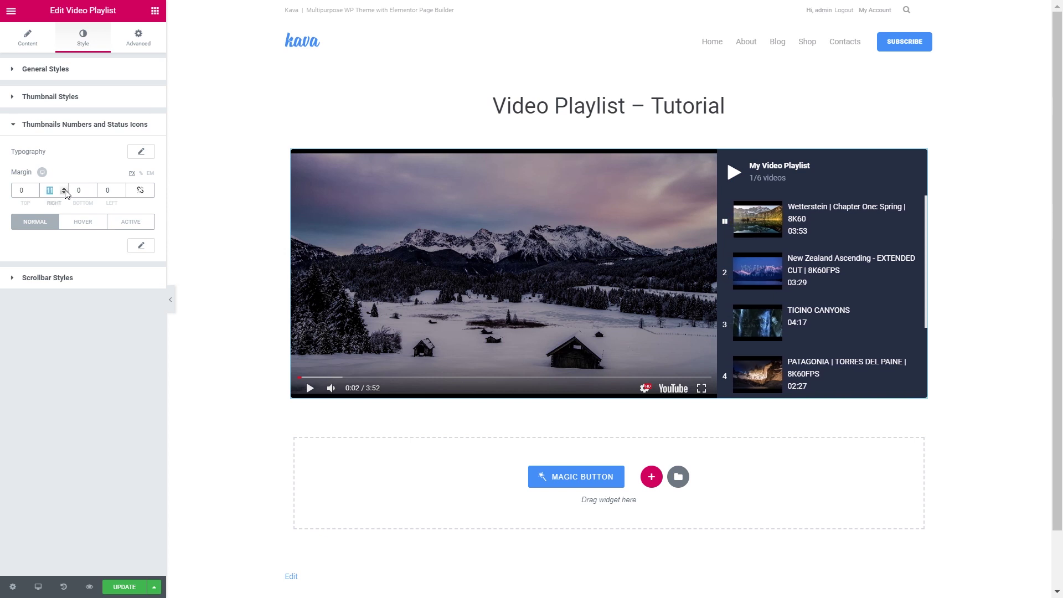
{"action": "left_click", "coordinate": [65, 189]}
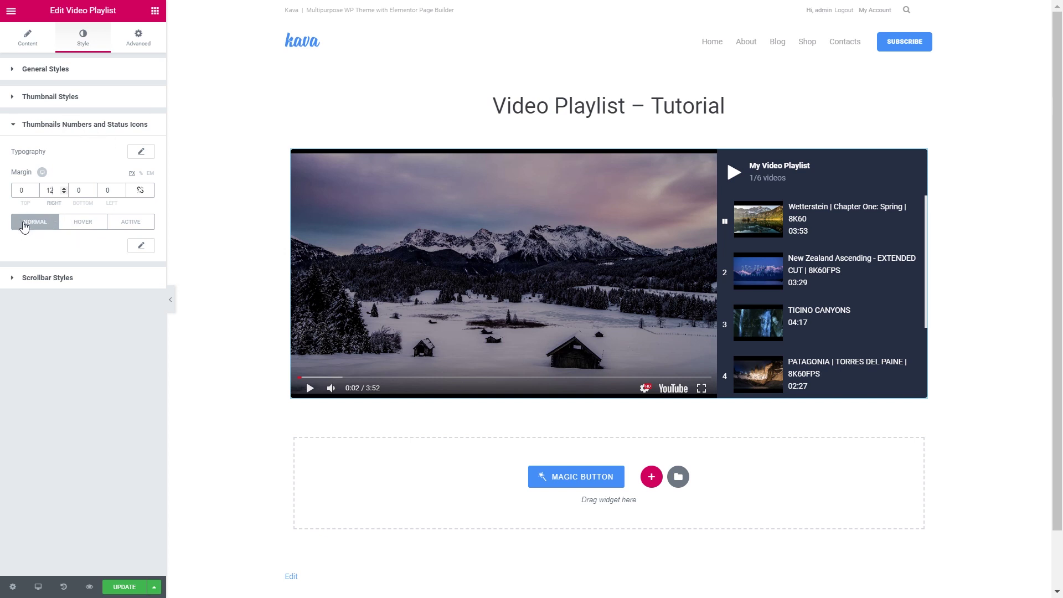
{"action": "left_click", "coordinate": [76, 137]}
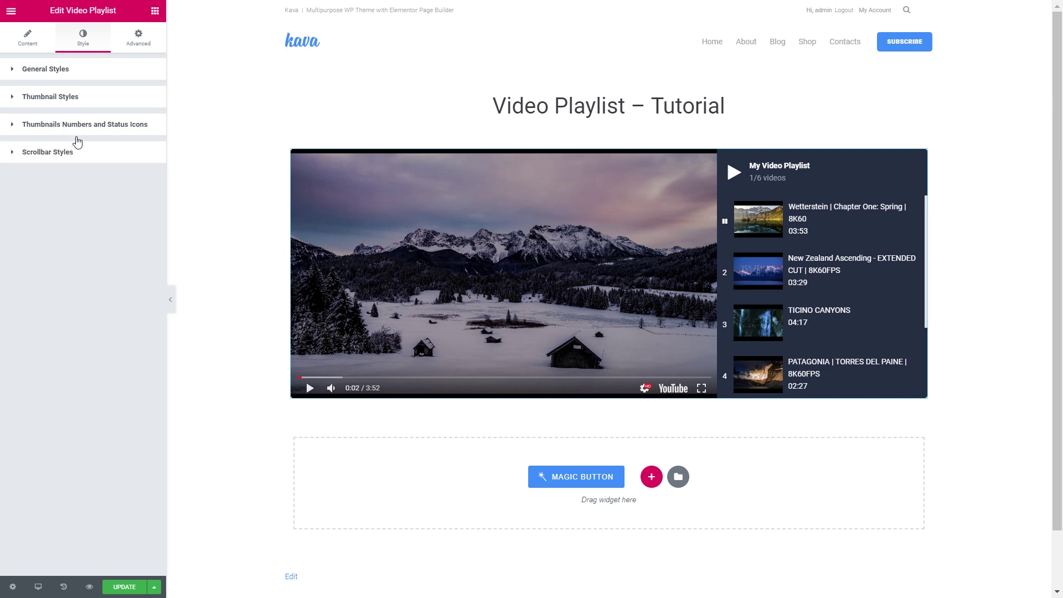
Check the Scrollbar Styles options, then publish the playlist page with Update.
{"action": "left_click", "coordinate": [47, 155]}
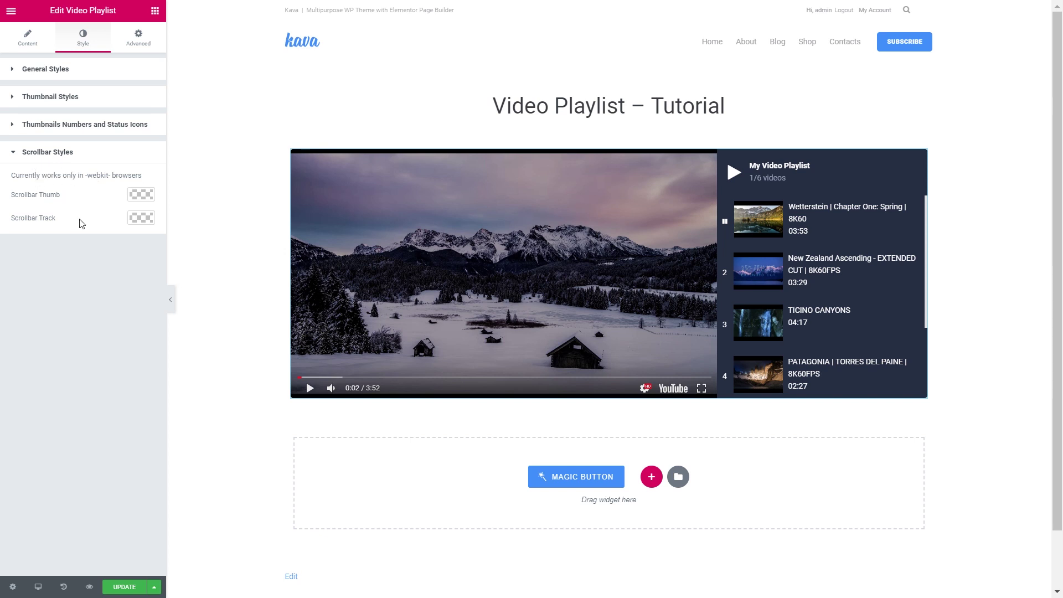
{"action": "left_click", "coordinate": [126, 586]}
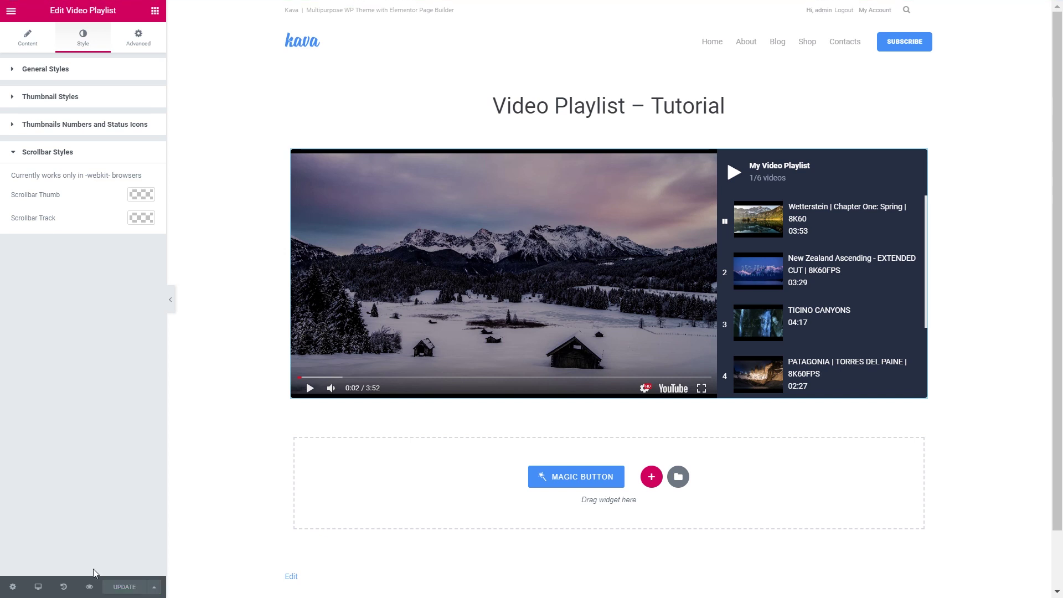